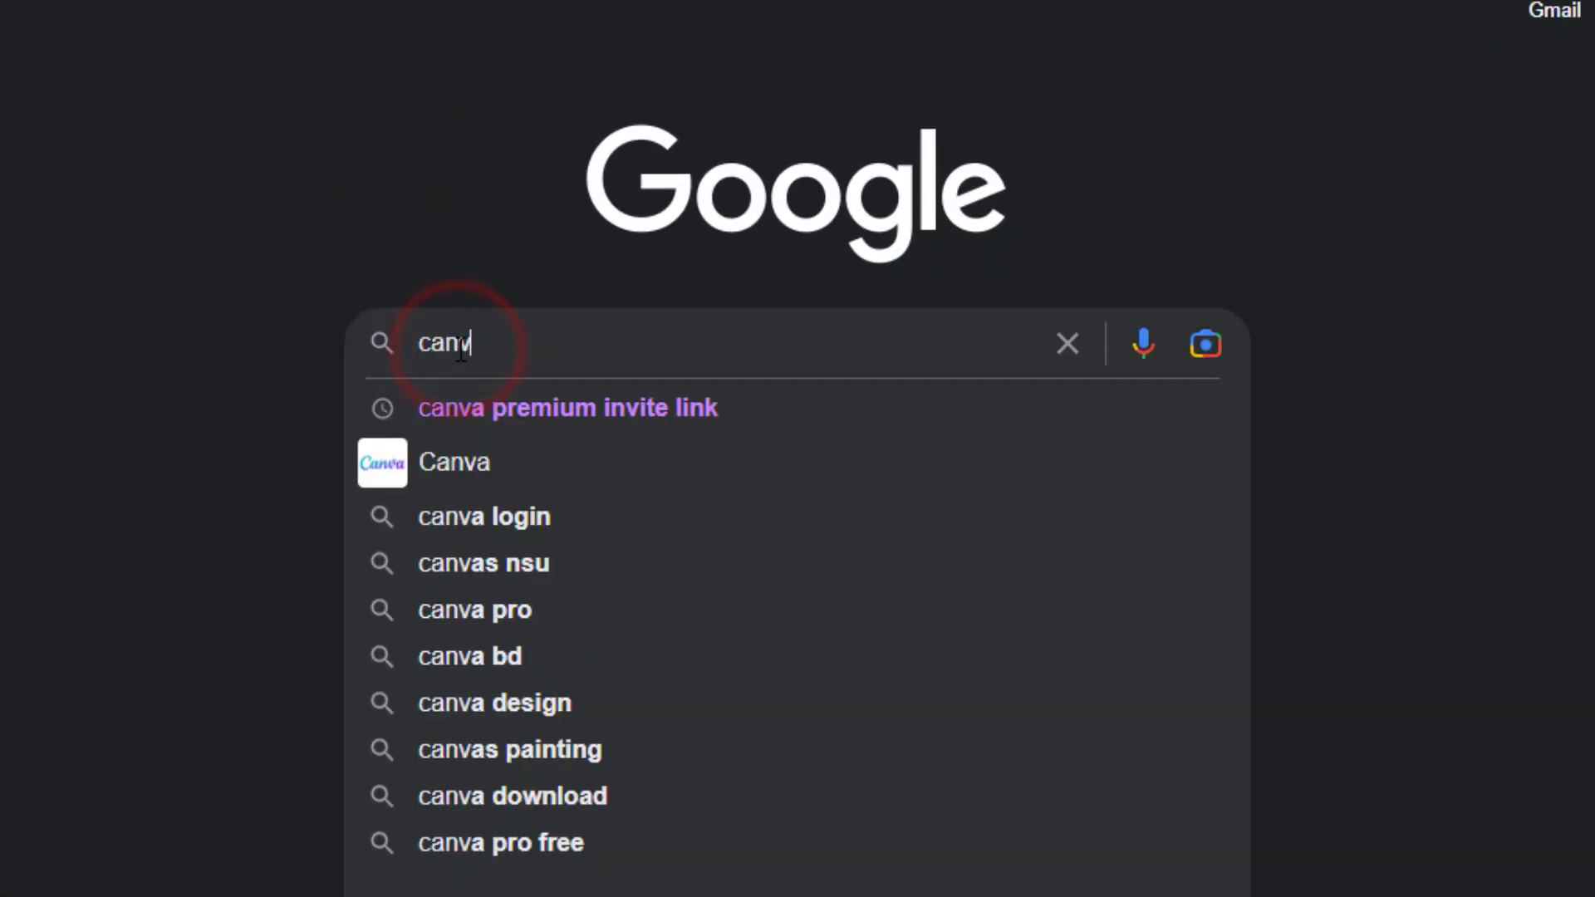
Search Google for 'canva certificate'.
type("te")
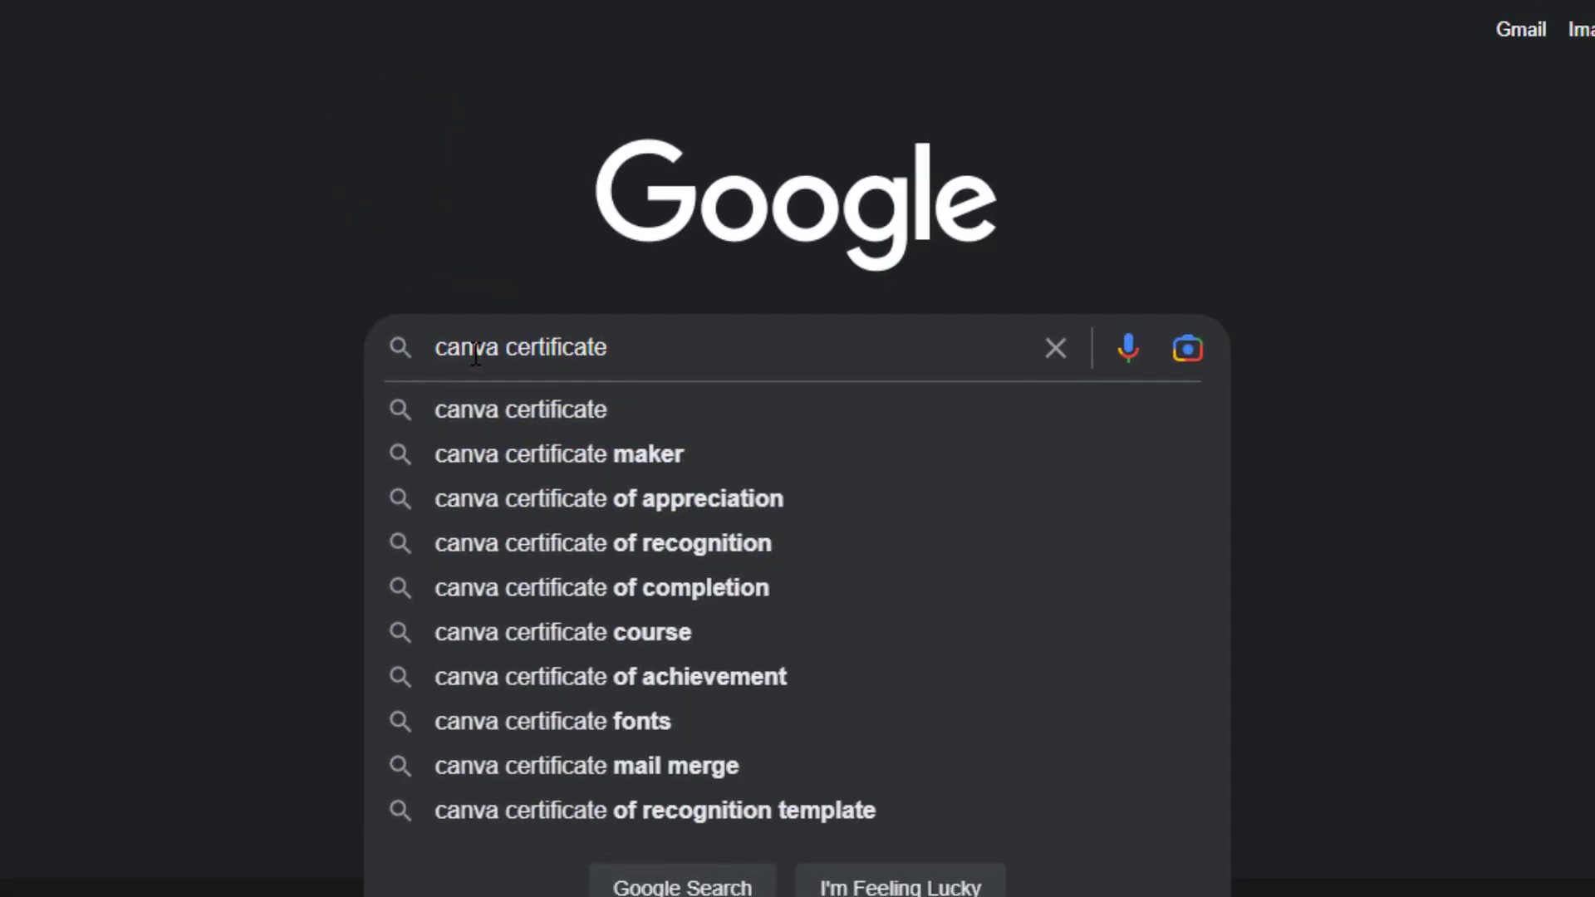
key("Return")
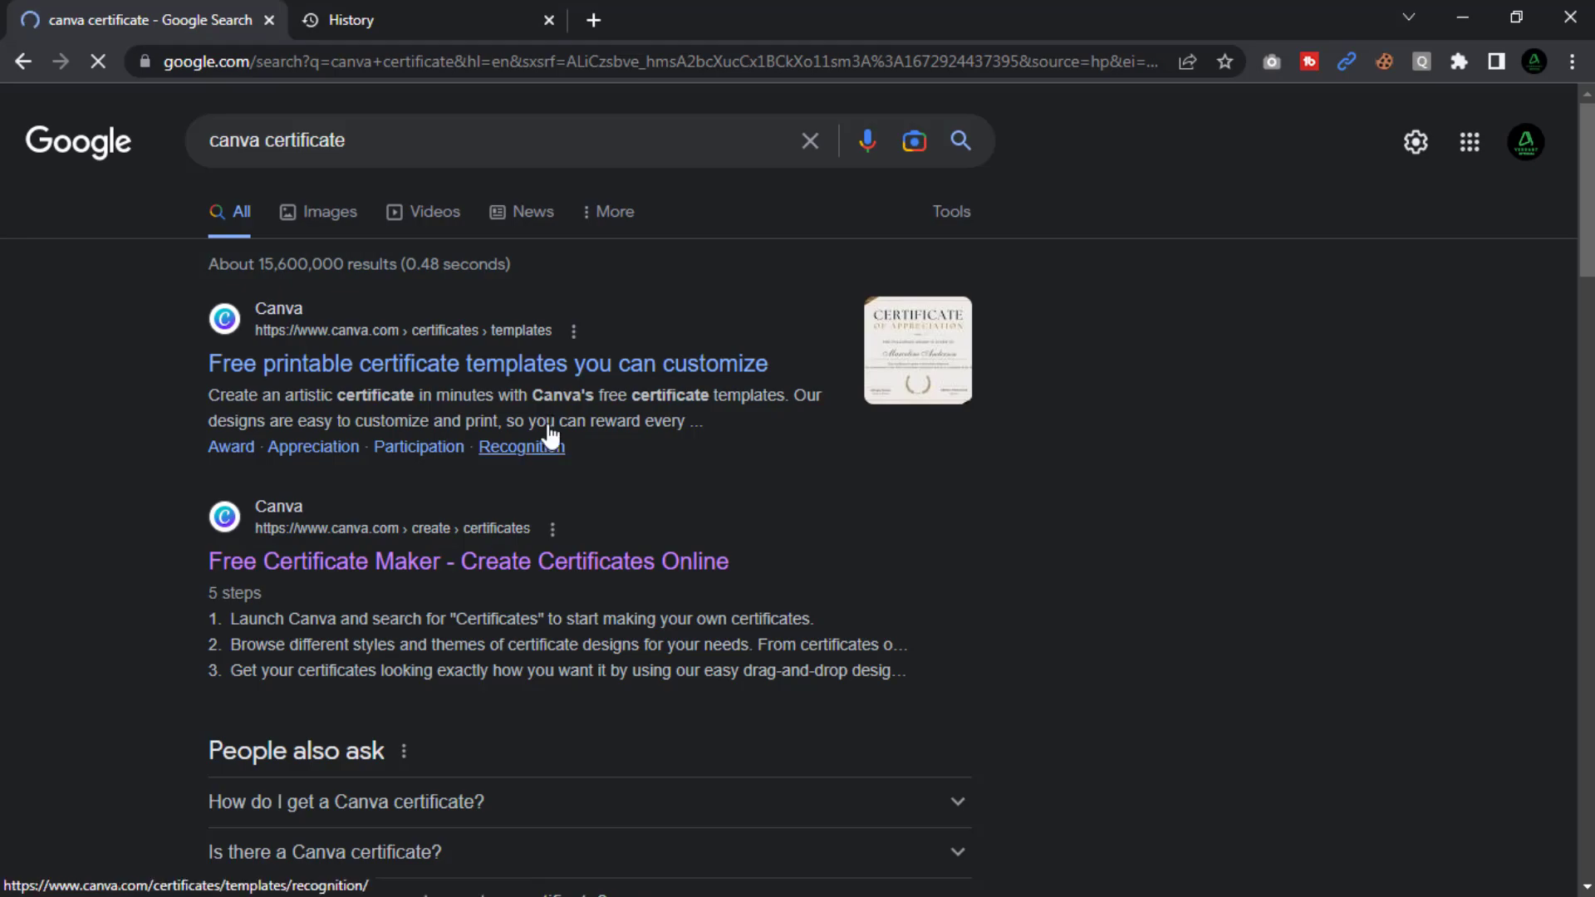
Start a new design from Canva's Free Certificate Maker, signing in with a Google account.
left_click(387, 571)
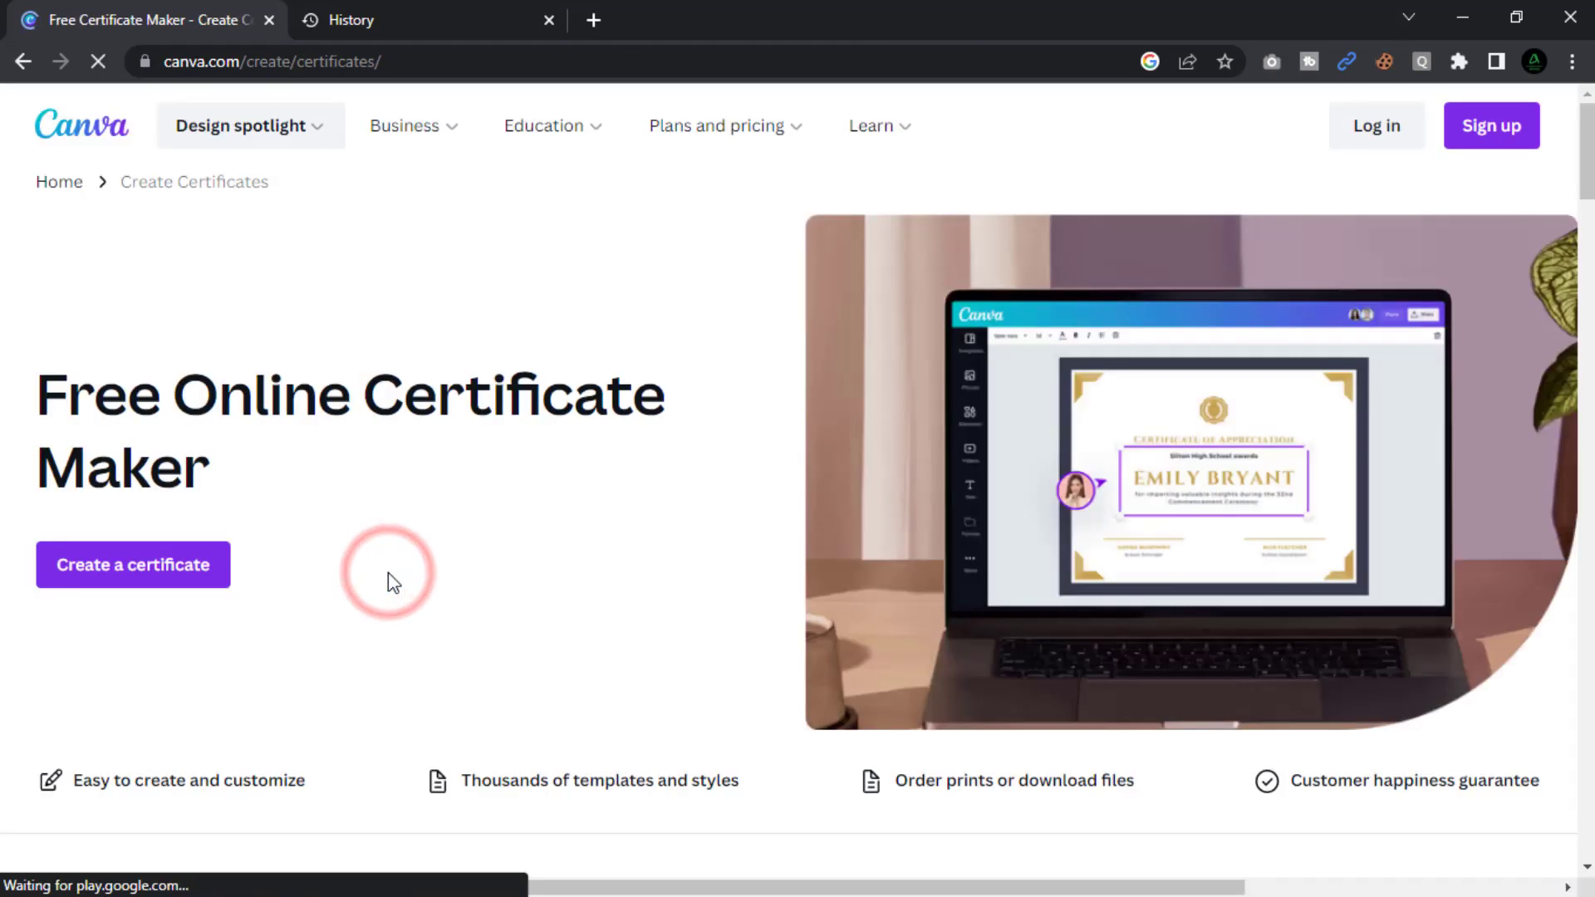
left_click(183, 573)
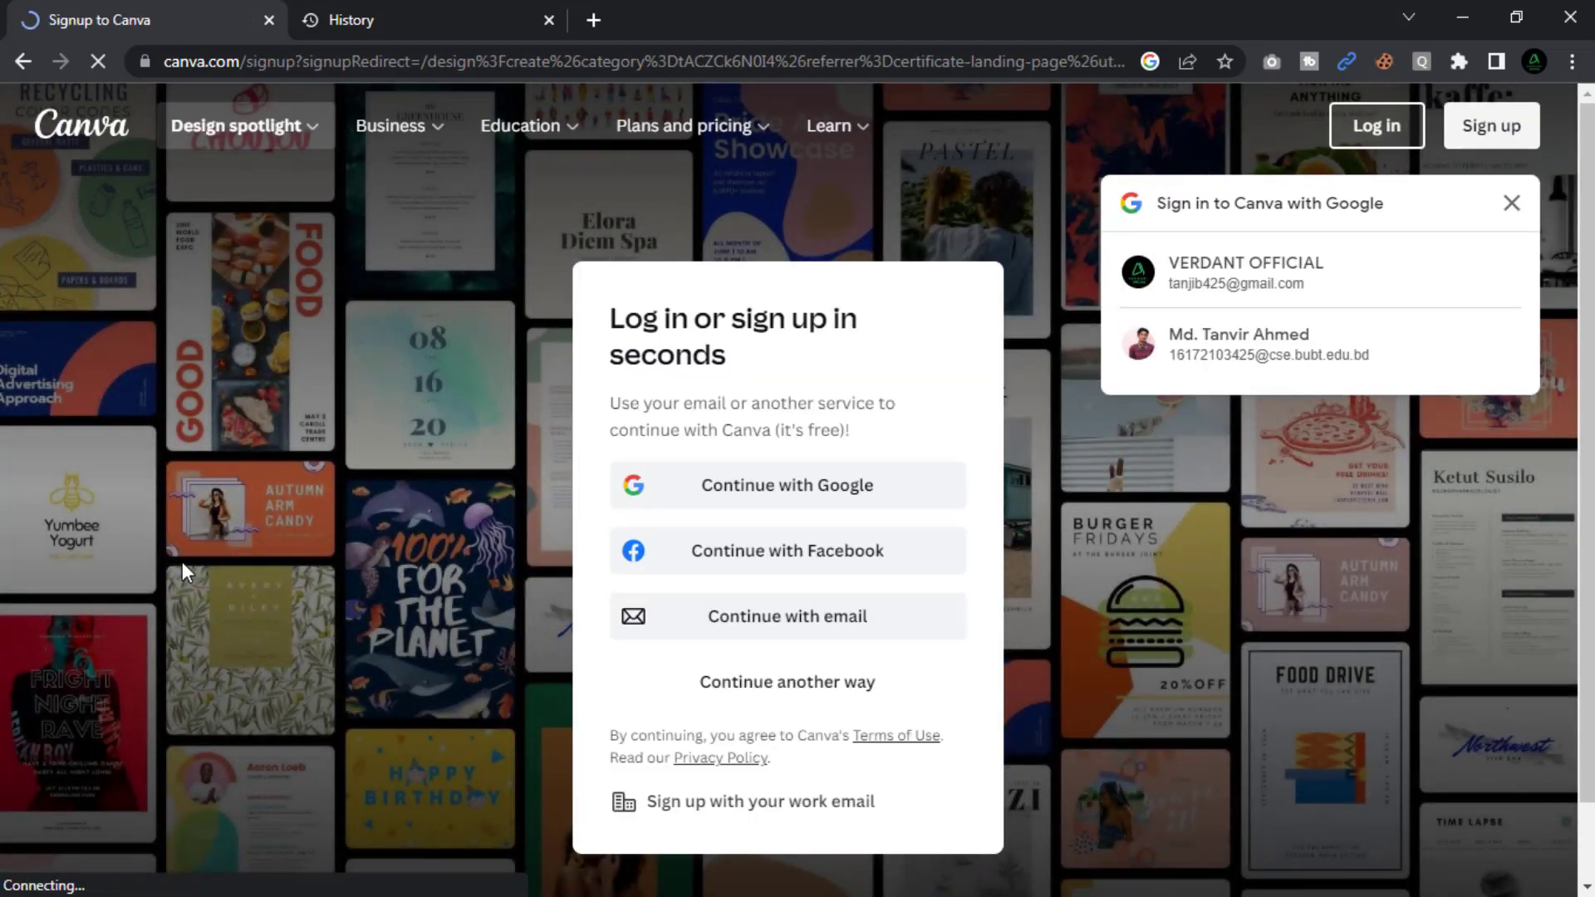
left_click(748, 484)
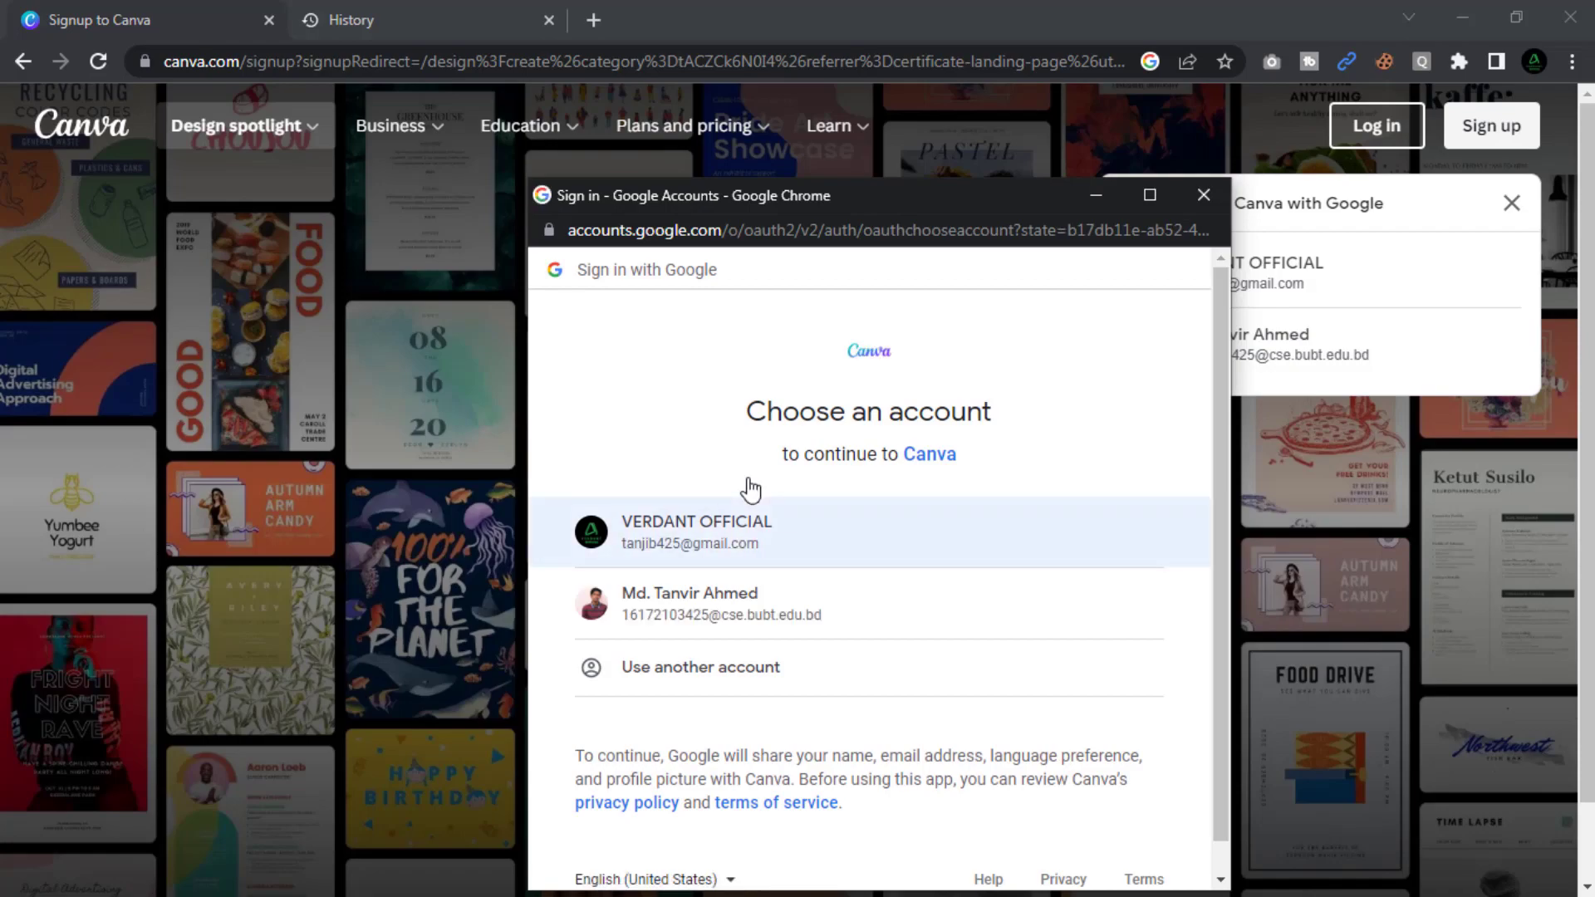
left_click(687, 536)
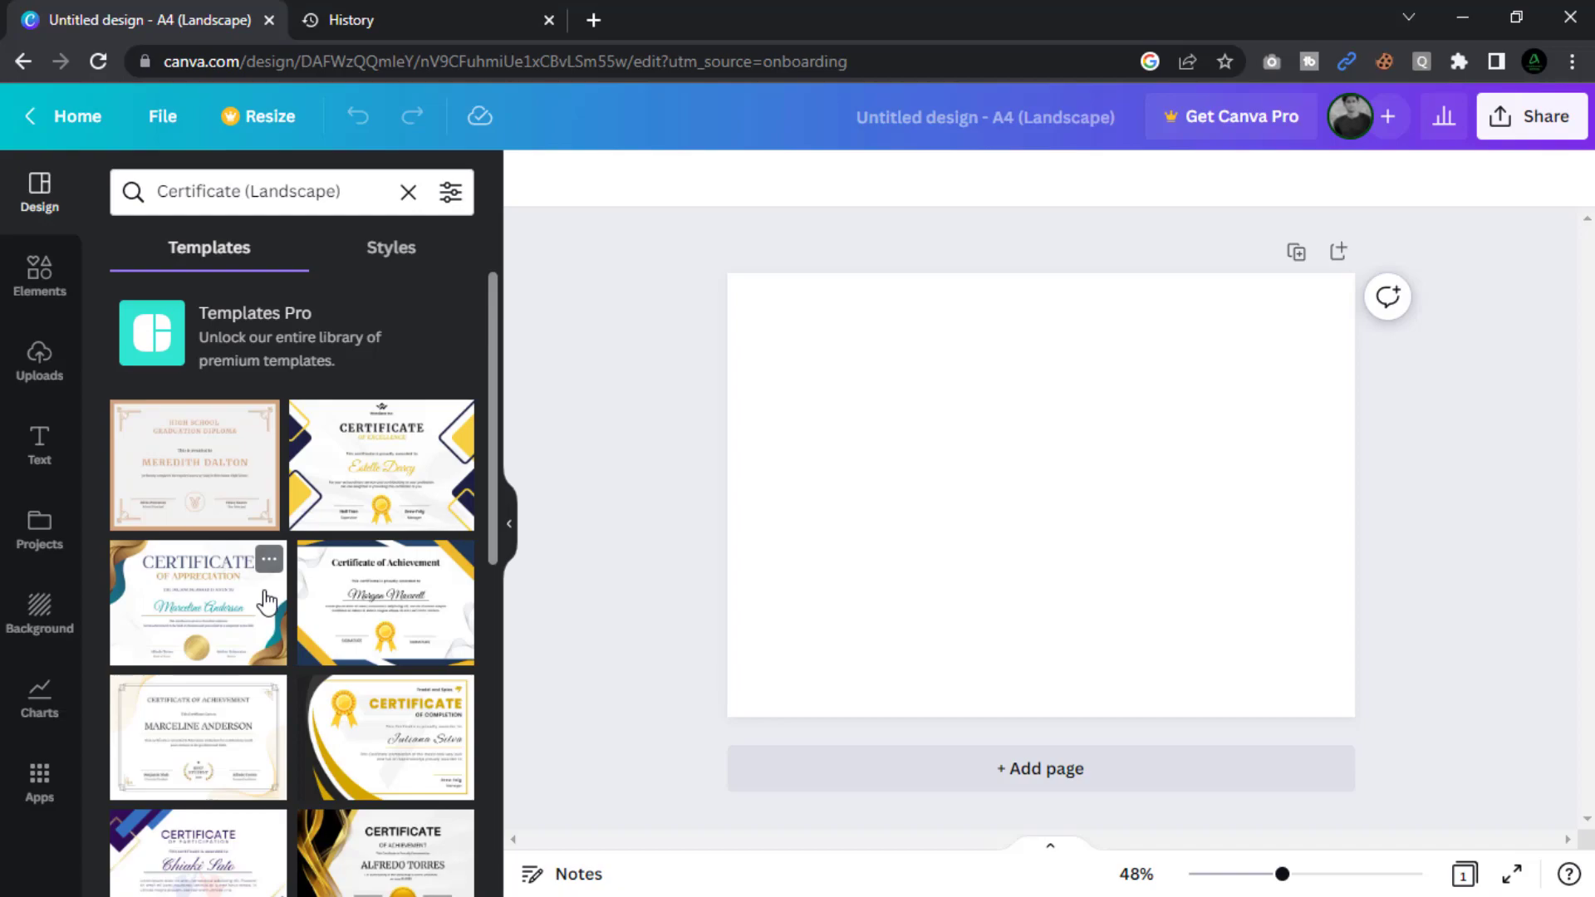
Apply the gold-bordered Certificate of Appreciation template and zoom the page to 60%.
scroll(265, 600, "down", 9)
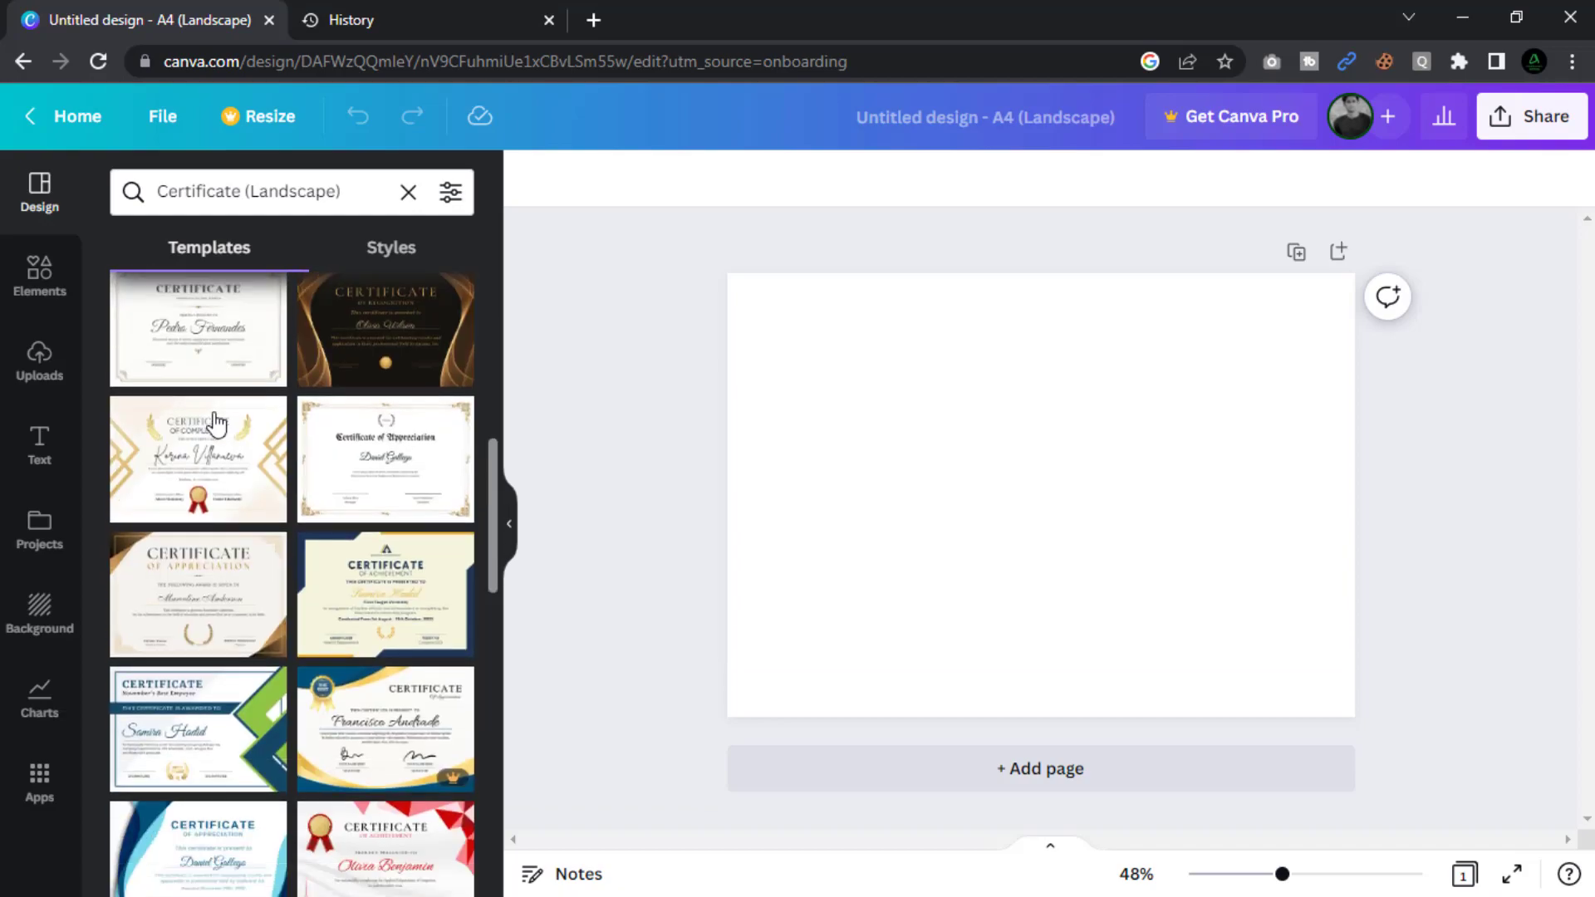
scroll(216, 424, "down", 1)
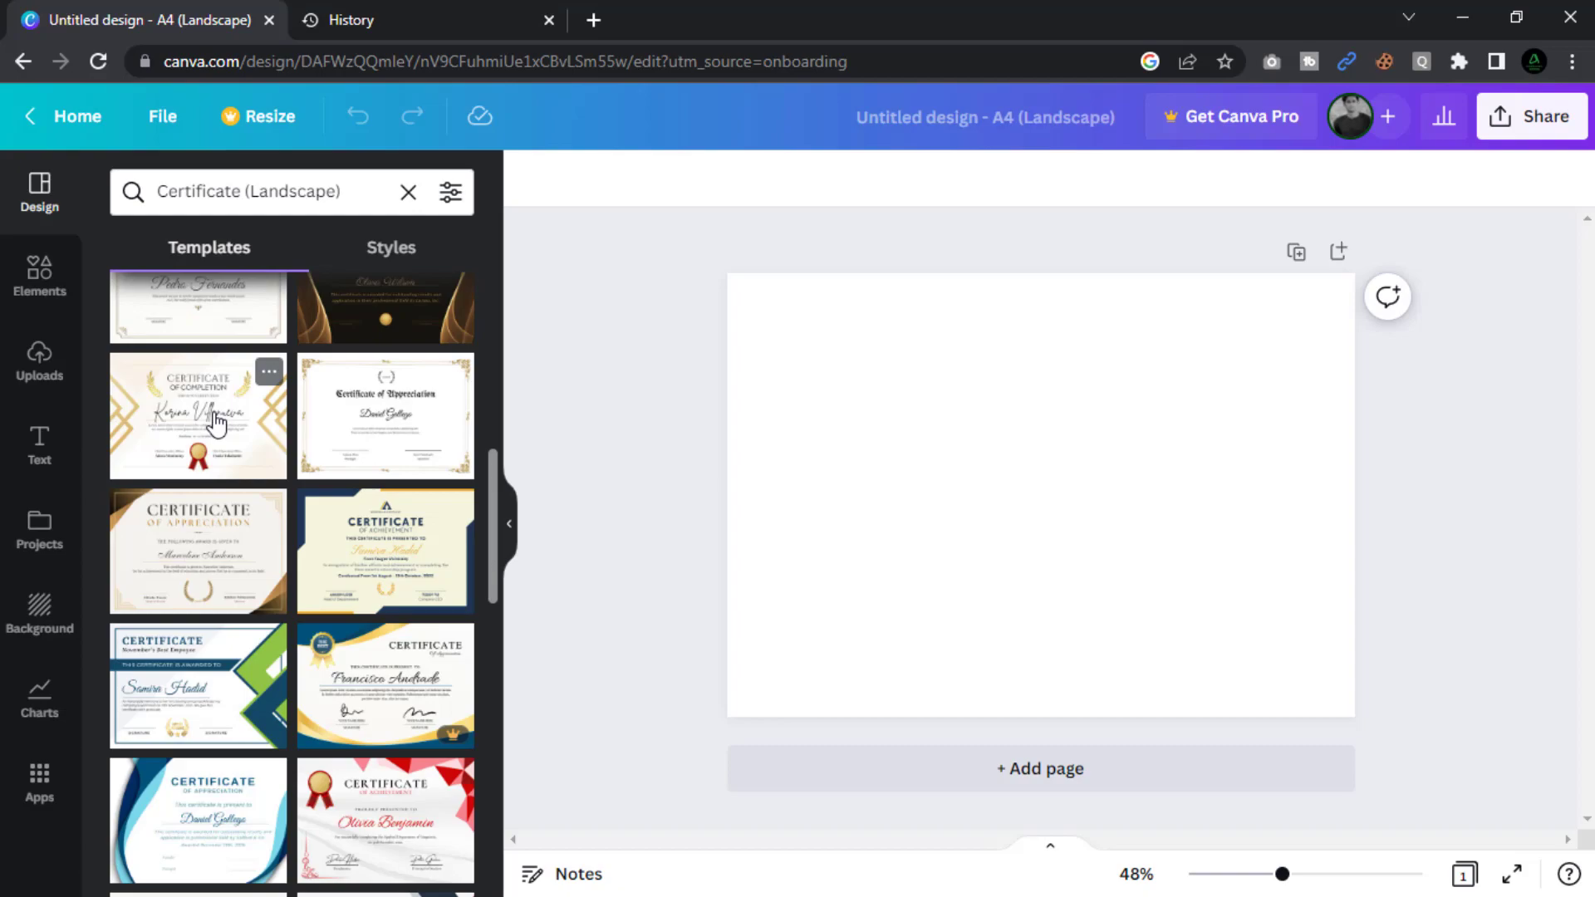
left_click(386, 430)
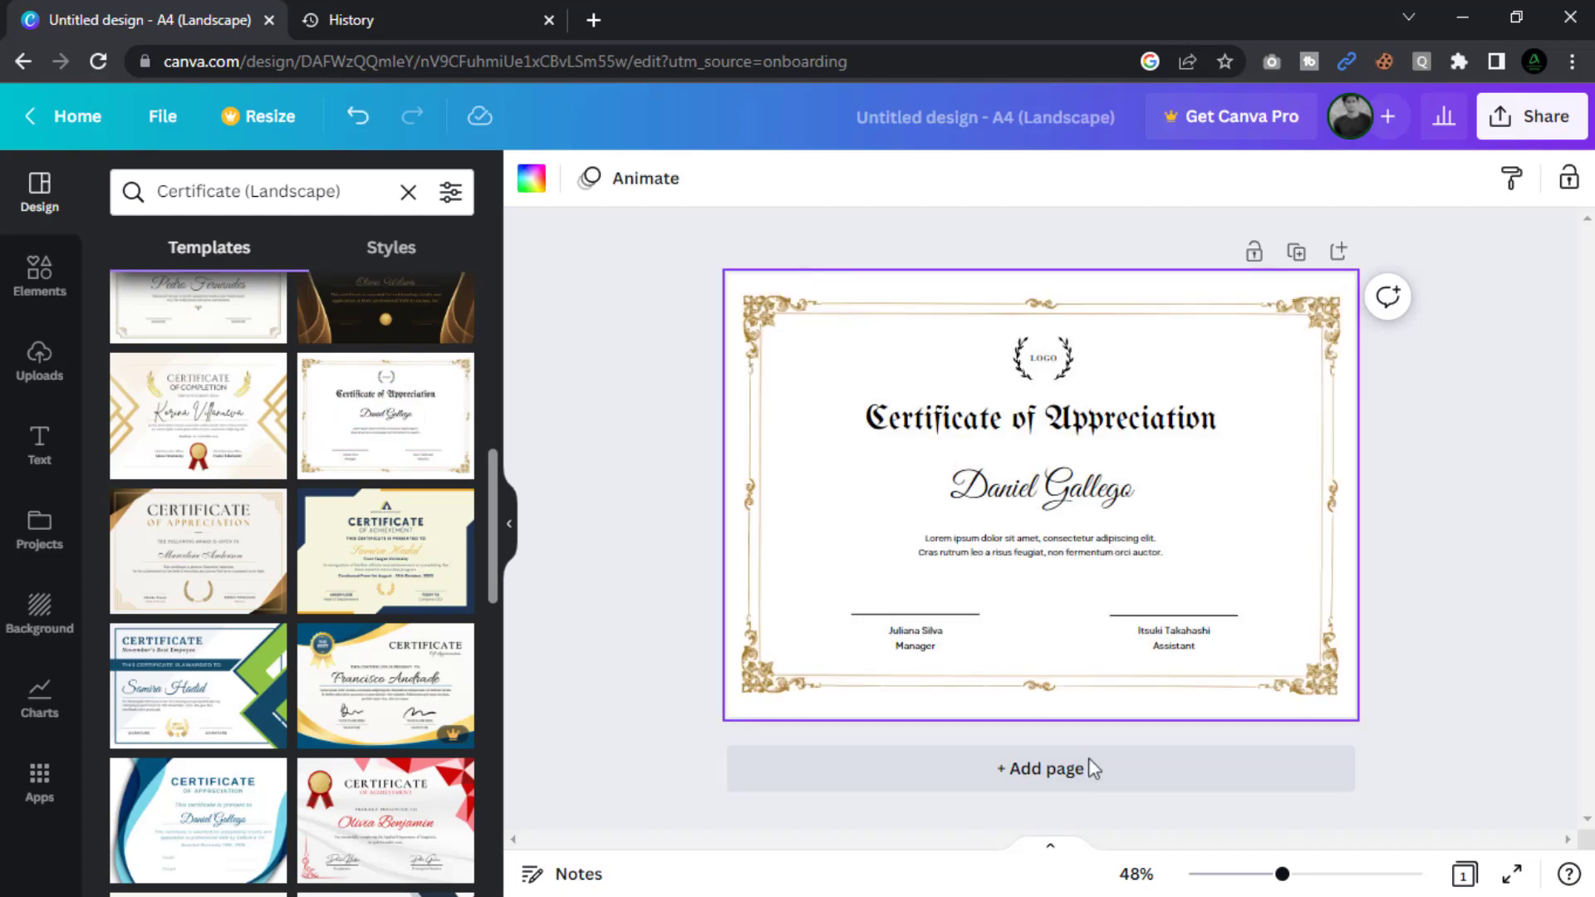
left_click_drag(1285, 881, 1299, 882)
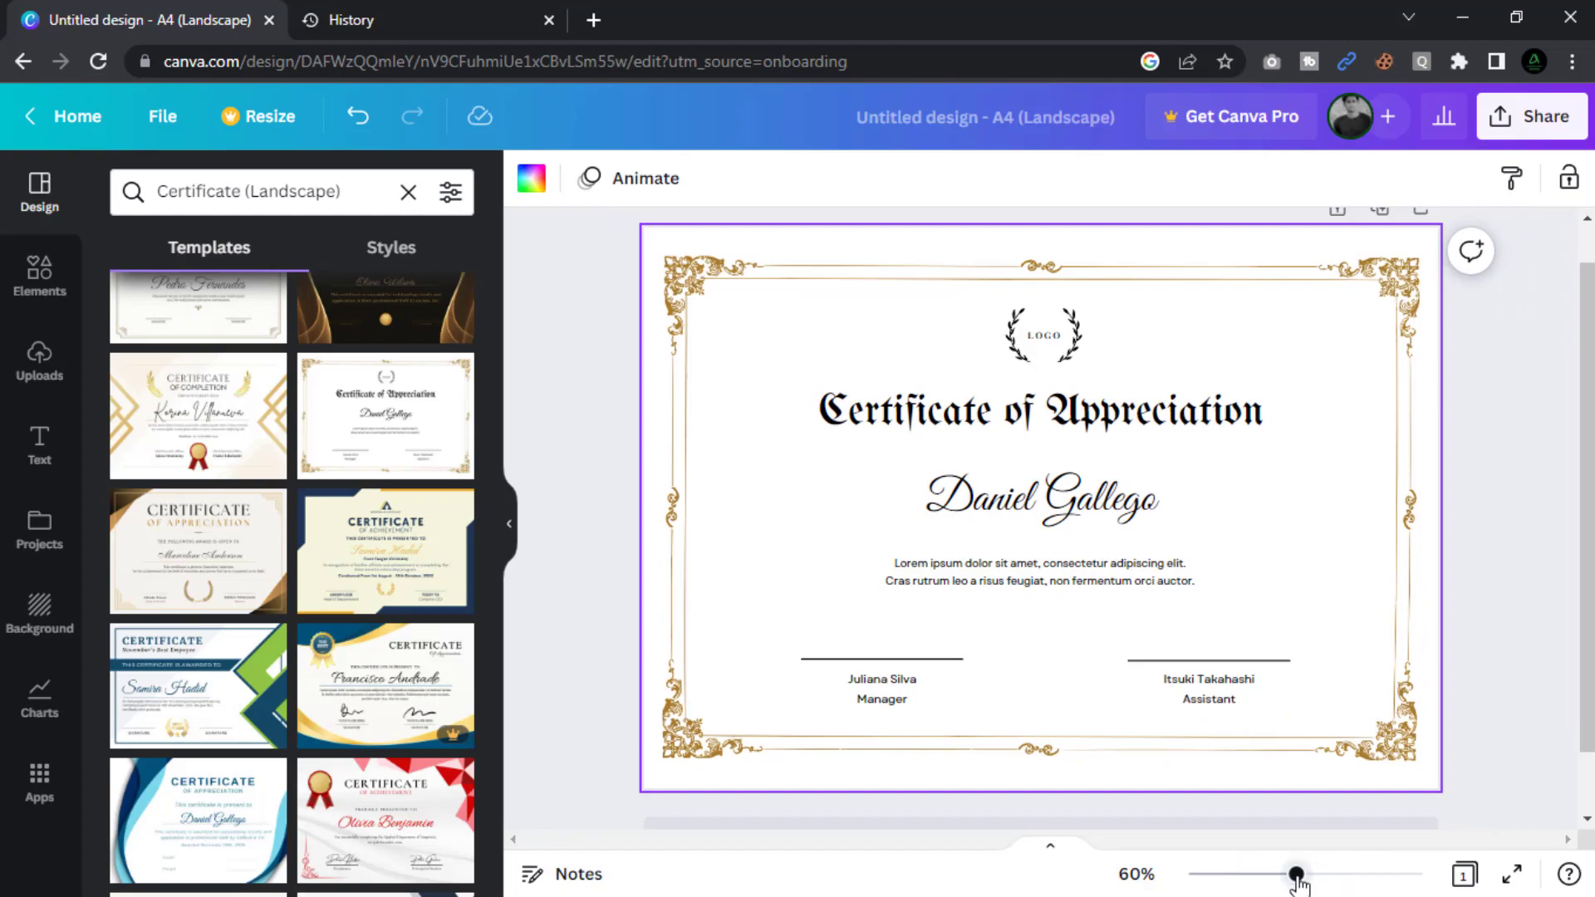
Delete the LOGO placeholder text and laurel wreath, then show previously uploaded images.
left_click(612, 591)
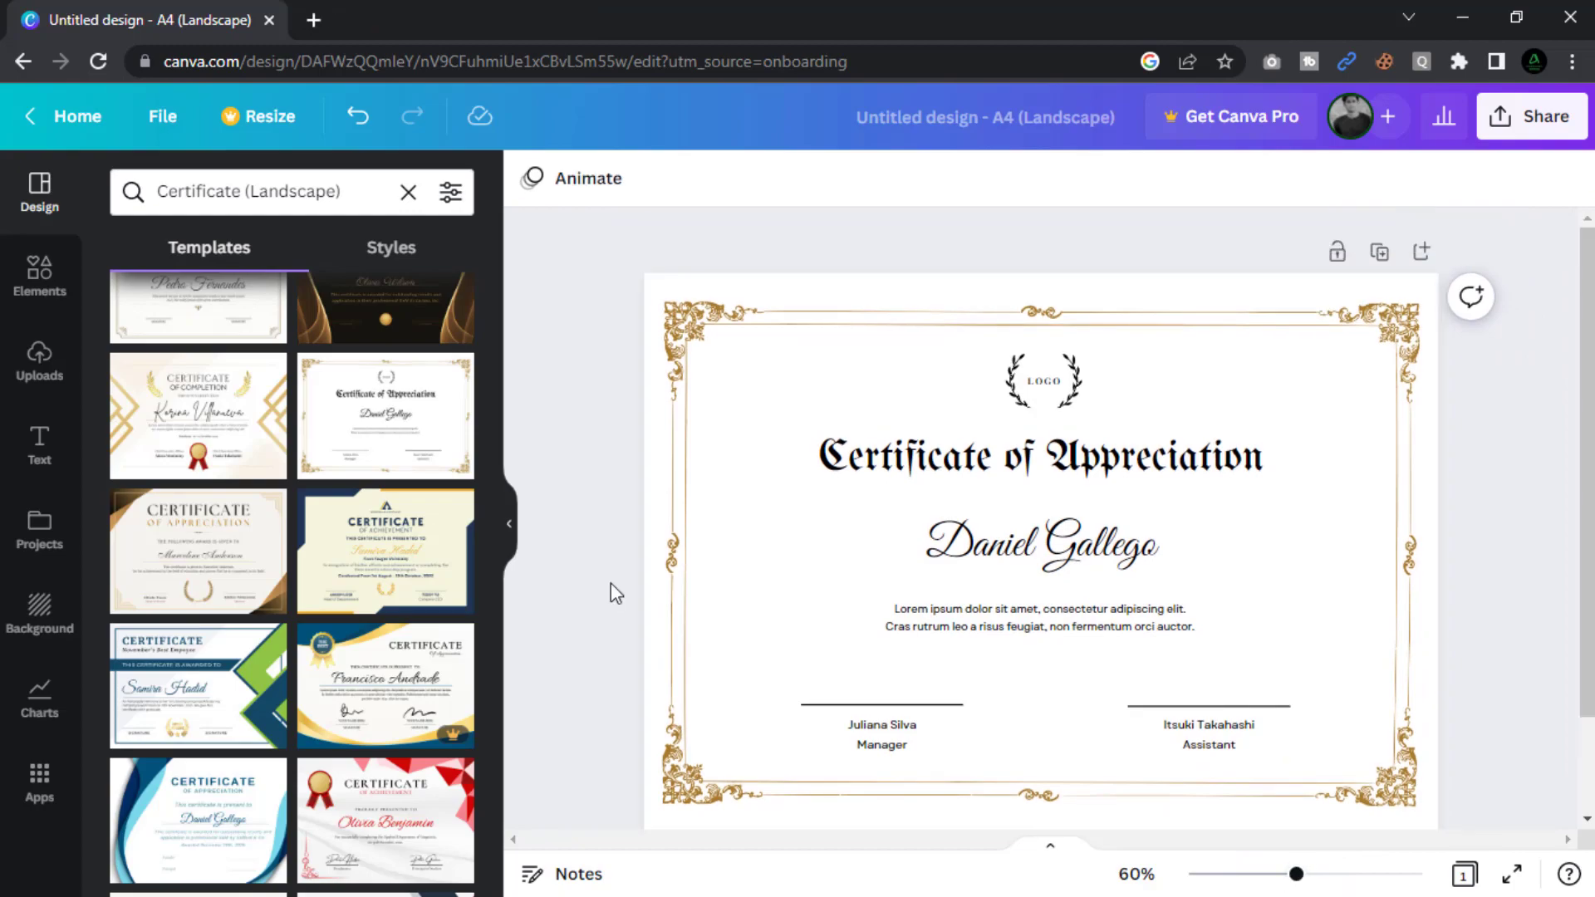
double_click(1046, 396)
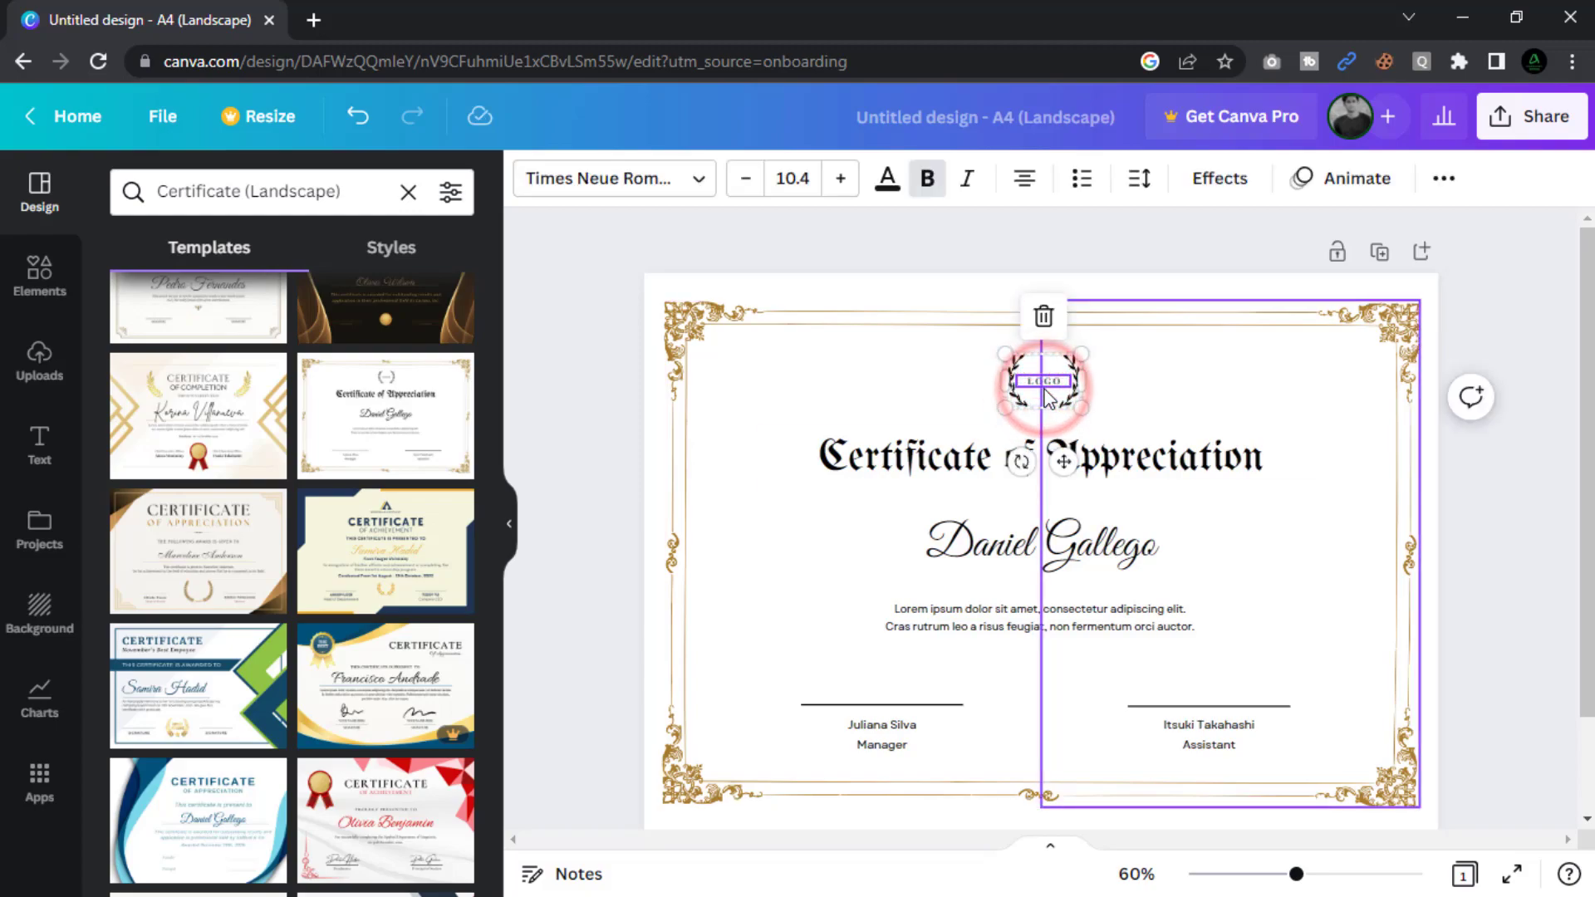
key("Delete")
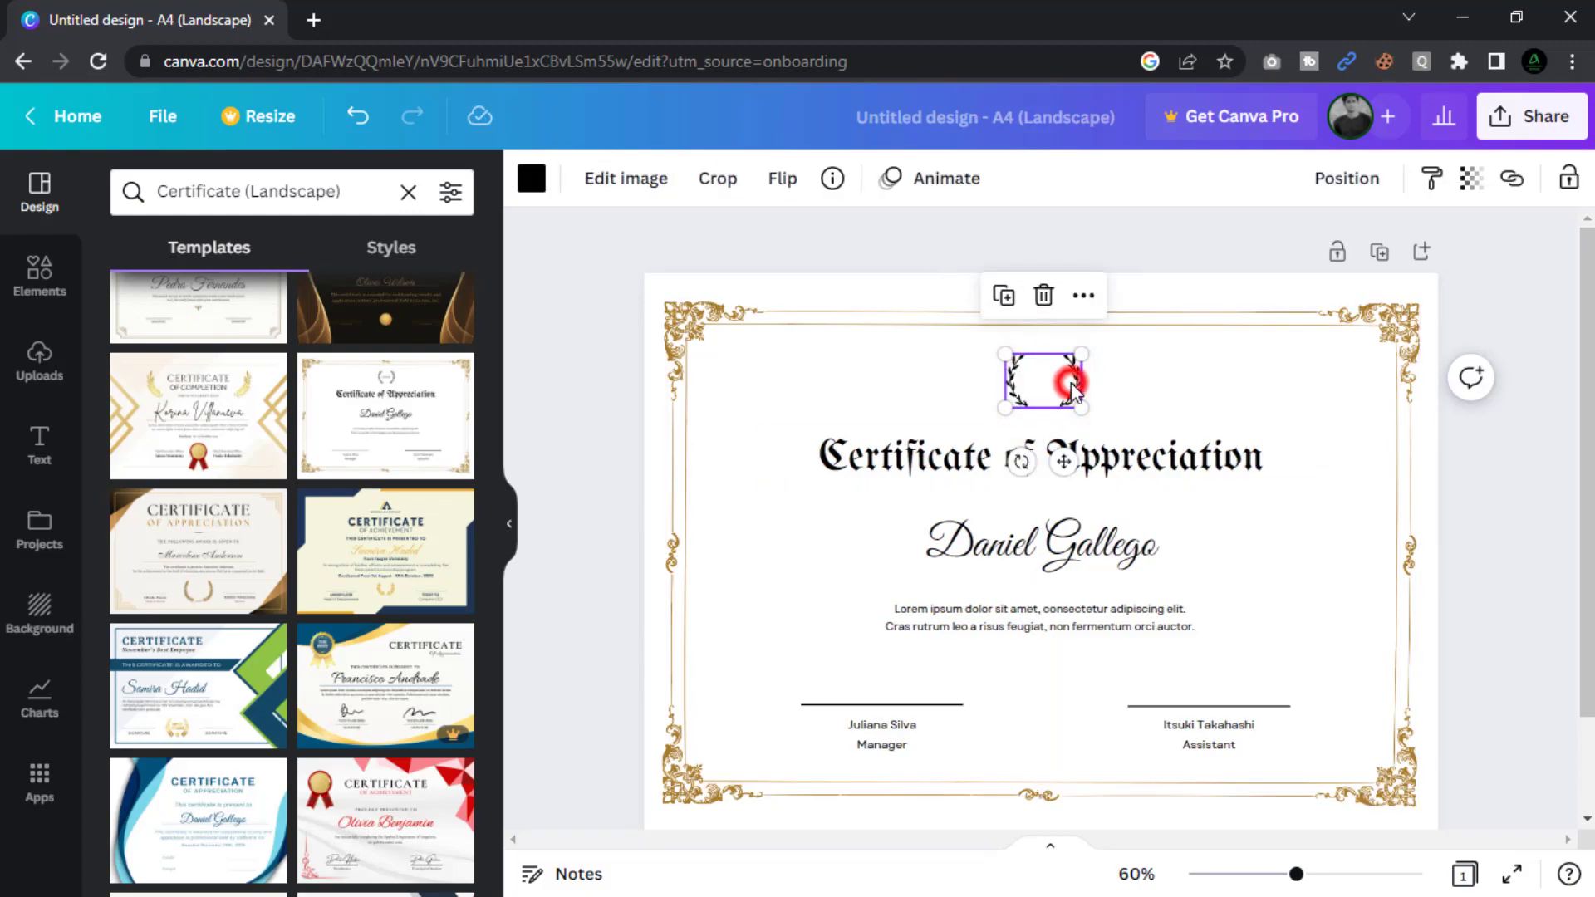
key("Delete")
left_click(973, 384)
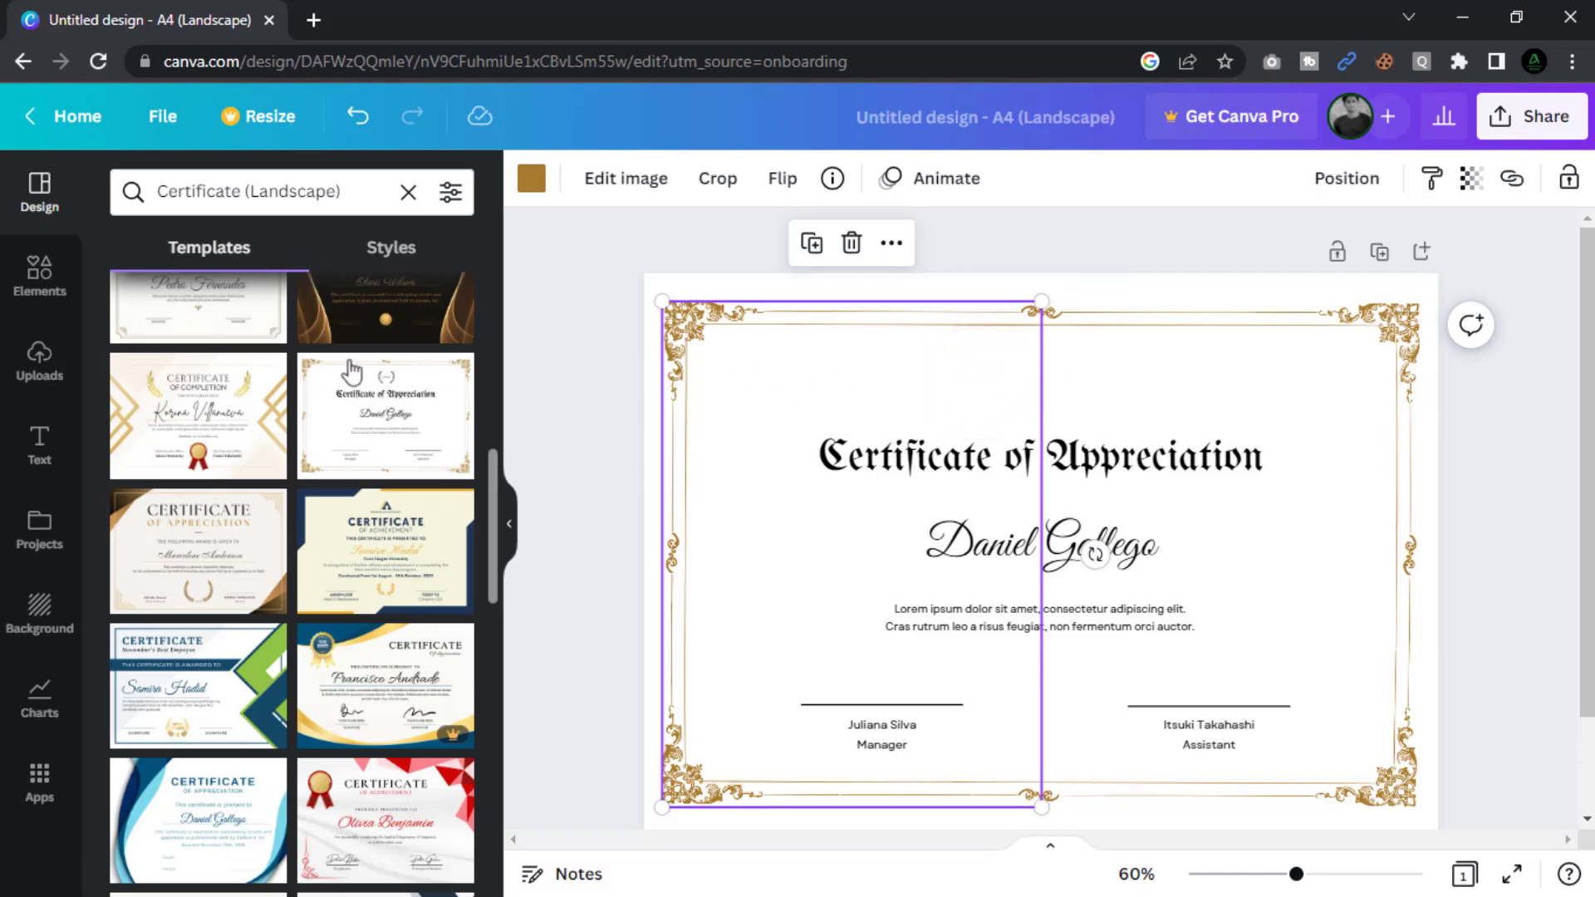
left_click(40, 358)
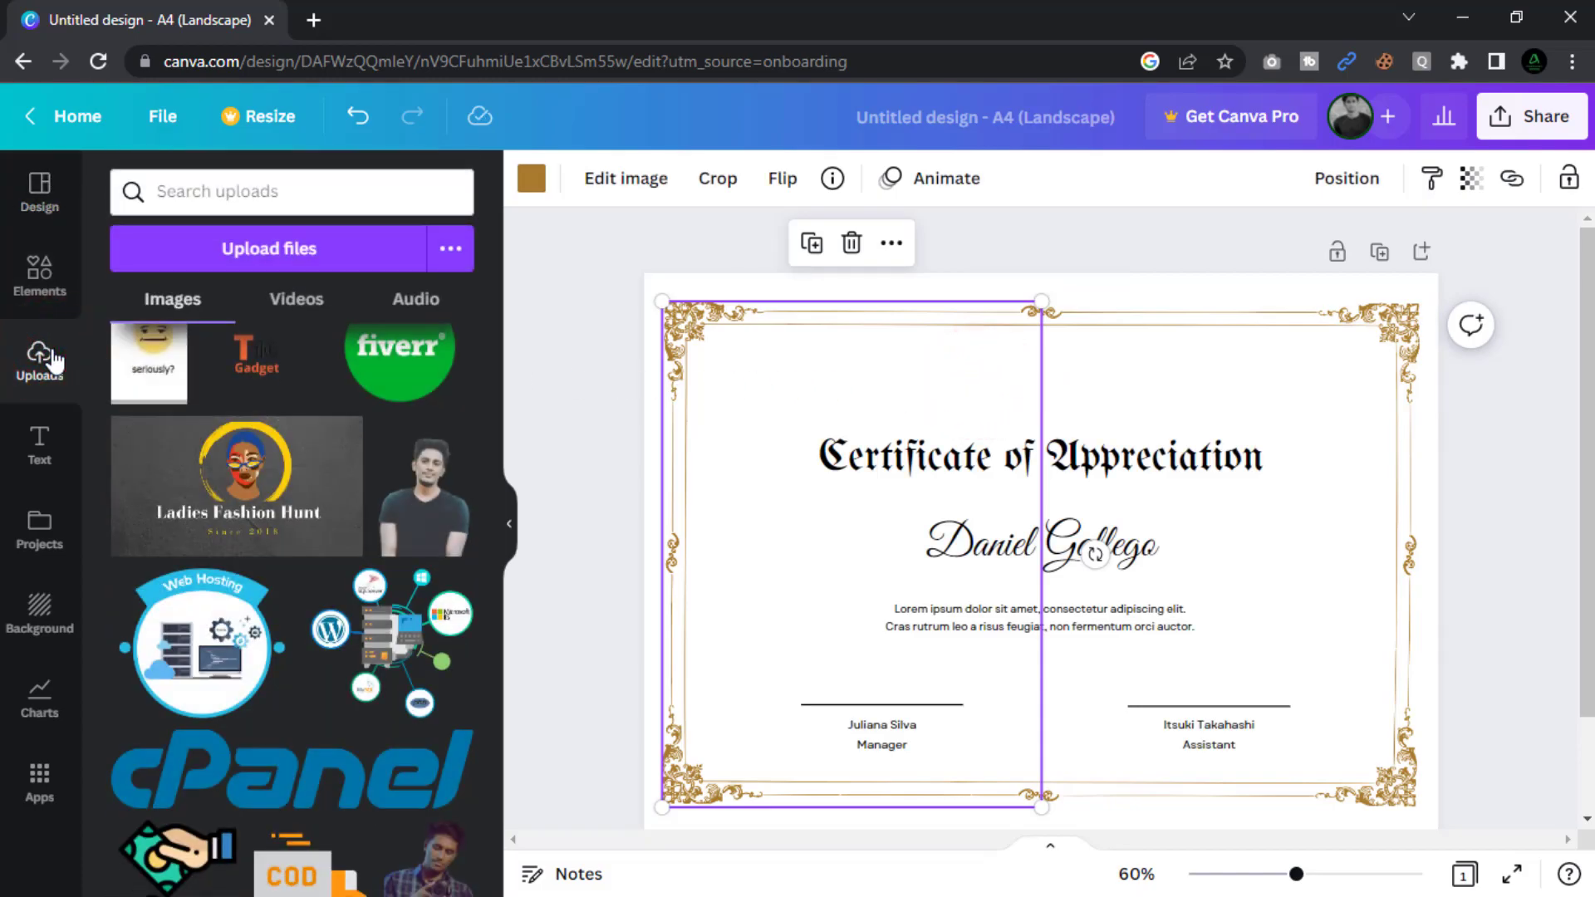
Upload verdant_official_tech.png from the Desktop to Canva.
left_click(277, 259)
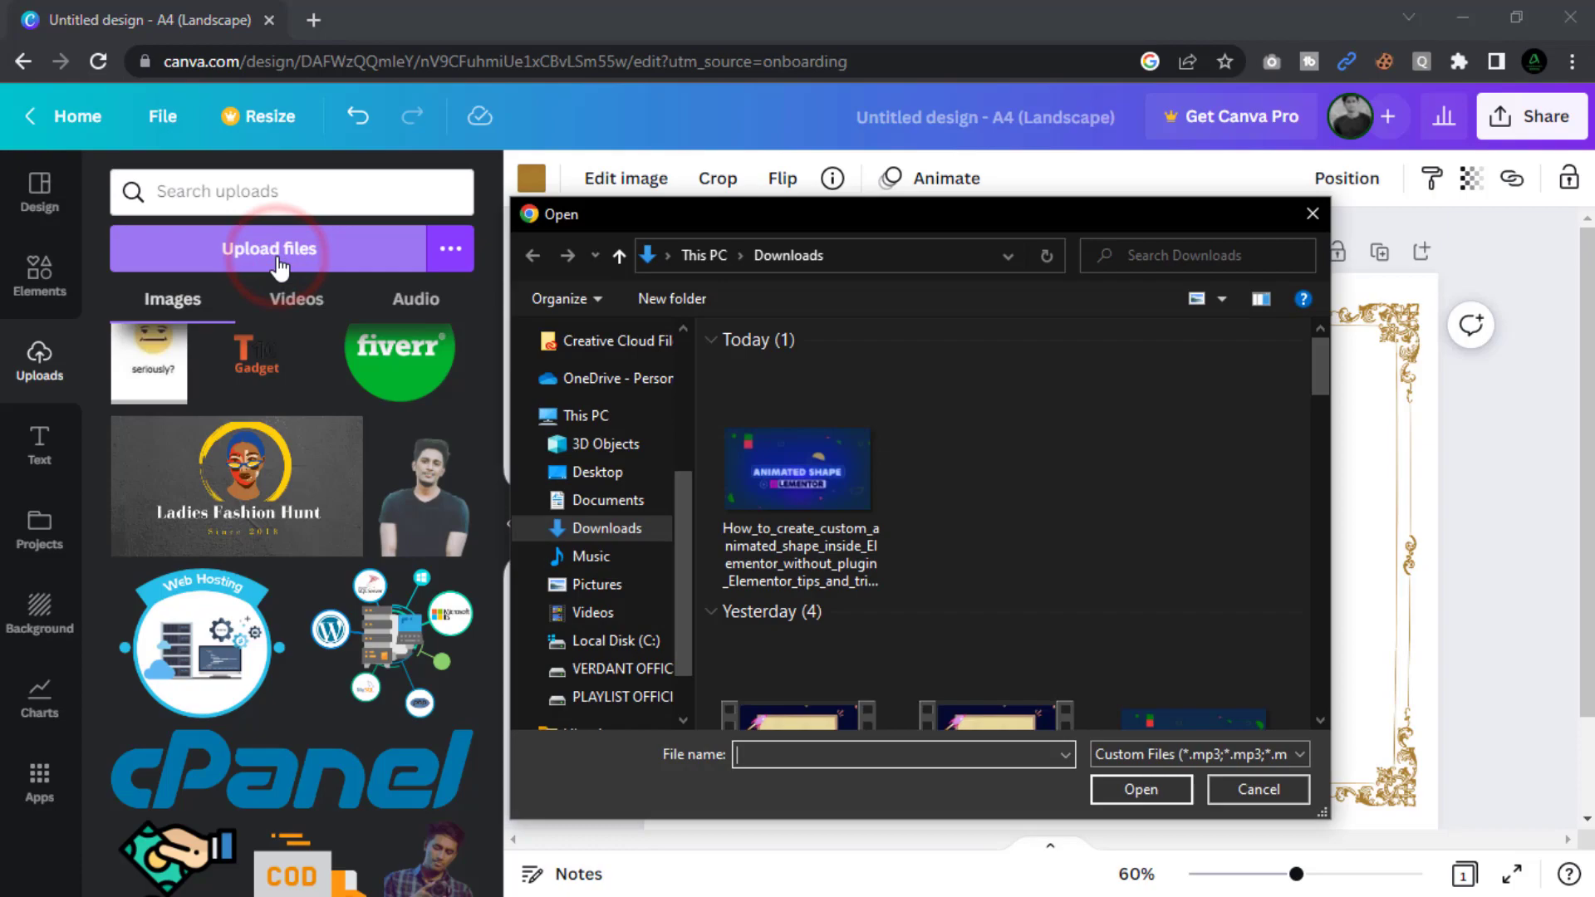
left_click(586, 472)
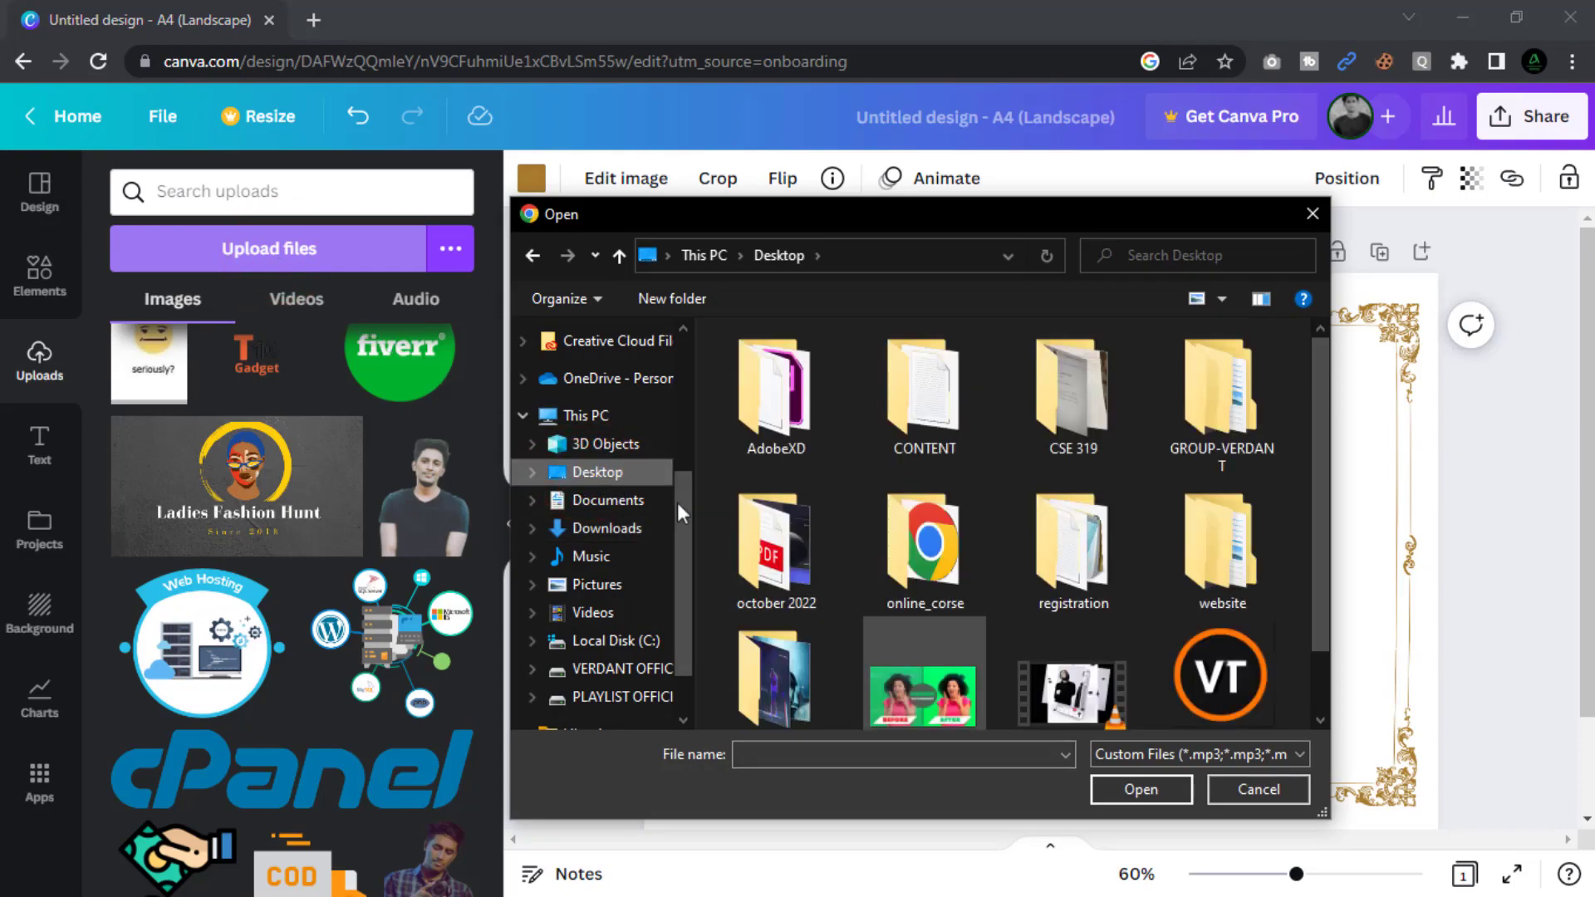
left_click(1197, 692)
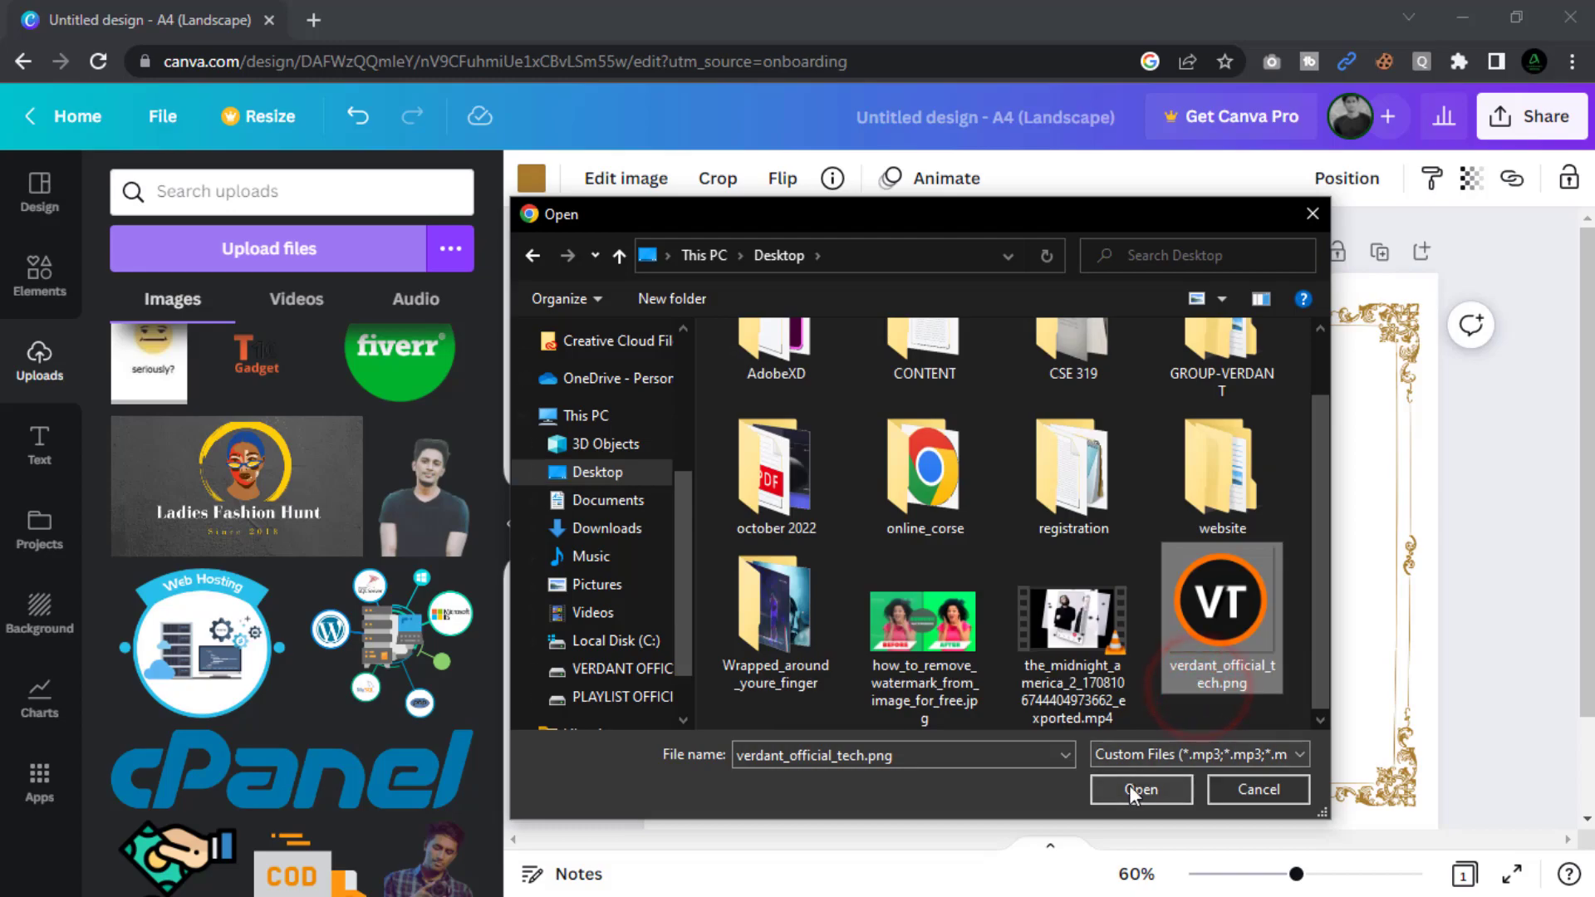
left_click(1139, 789)
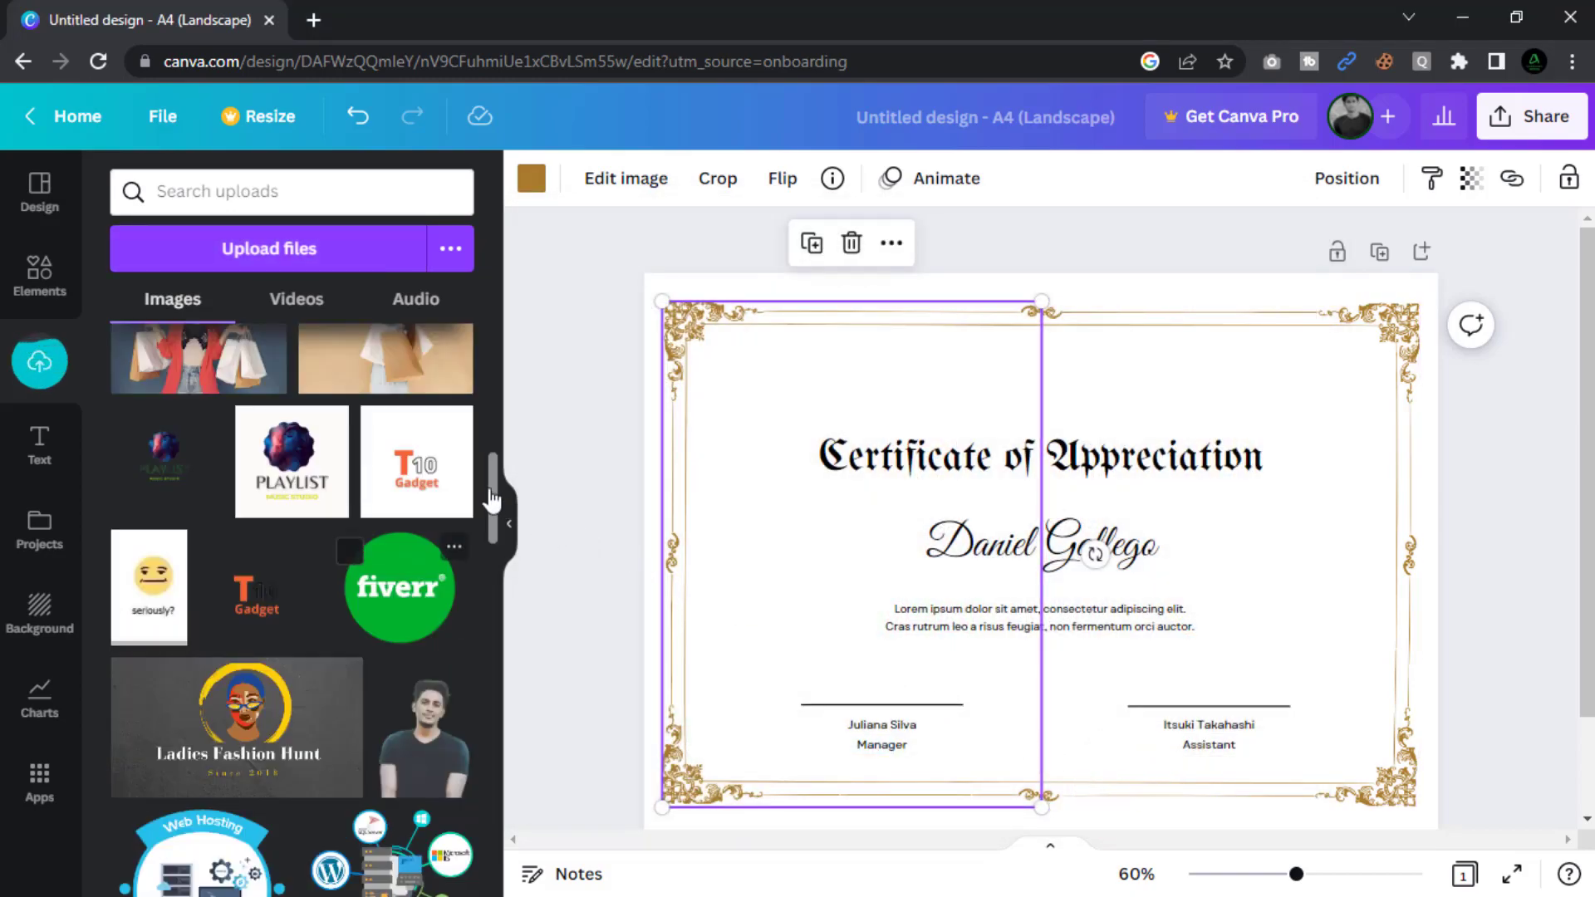
Add the VT logo, shrink it, and centre it above the certificate title.
left_click_drag(488, 487, 482, 312)
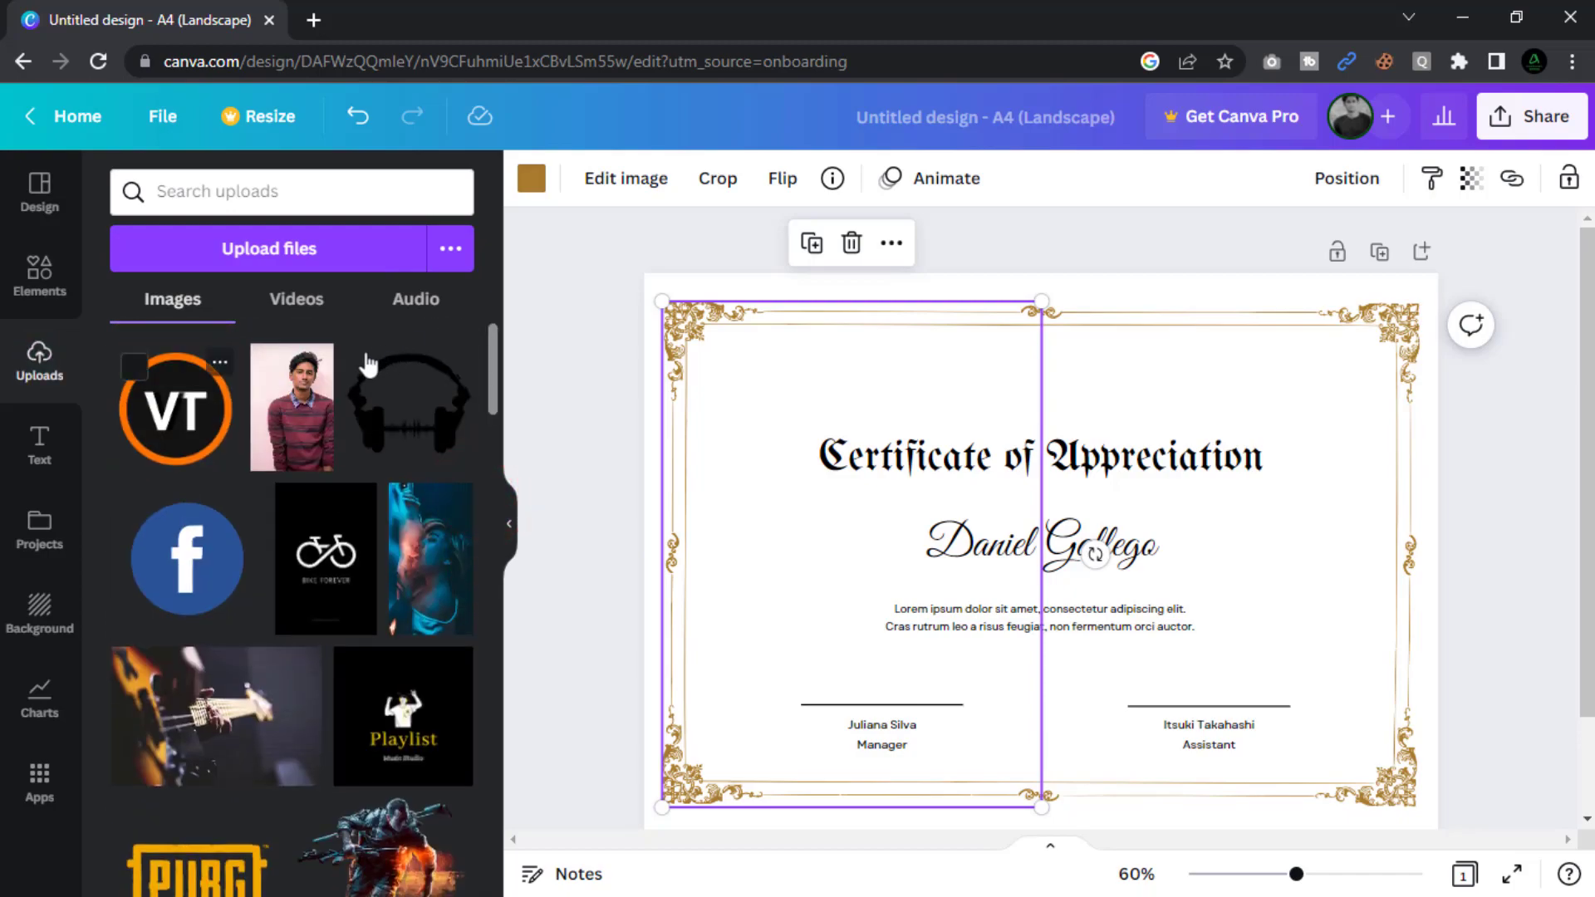
left_click(194, 421)
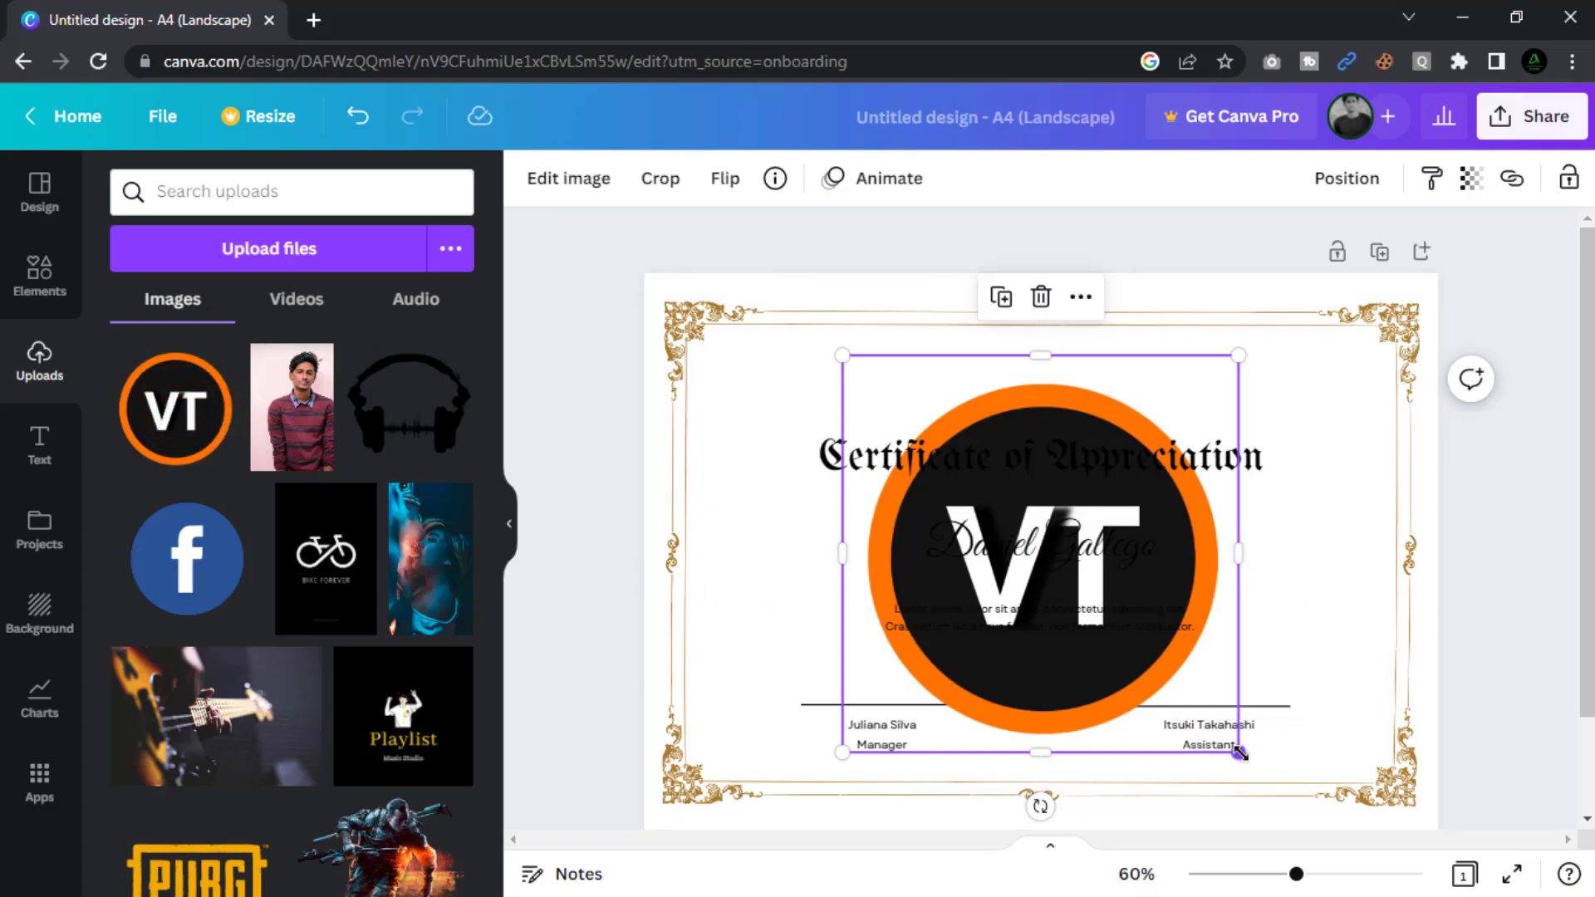
left_click_drag(1240, 754, 947, 482)
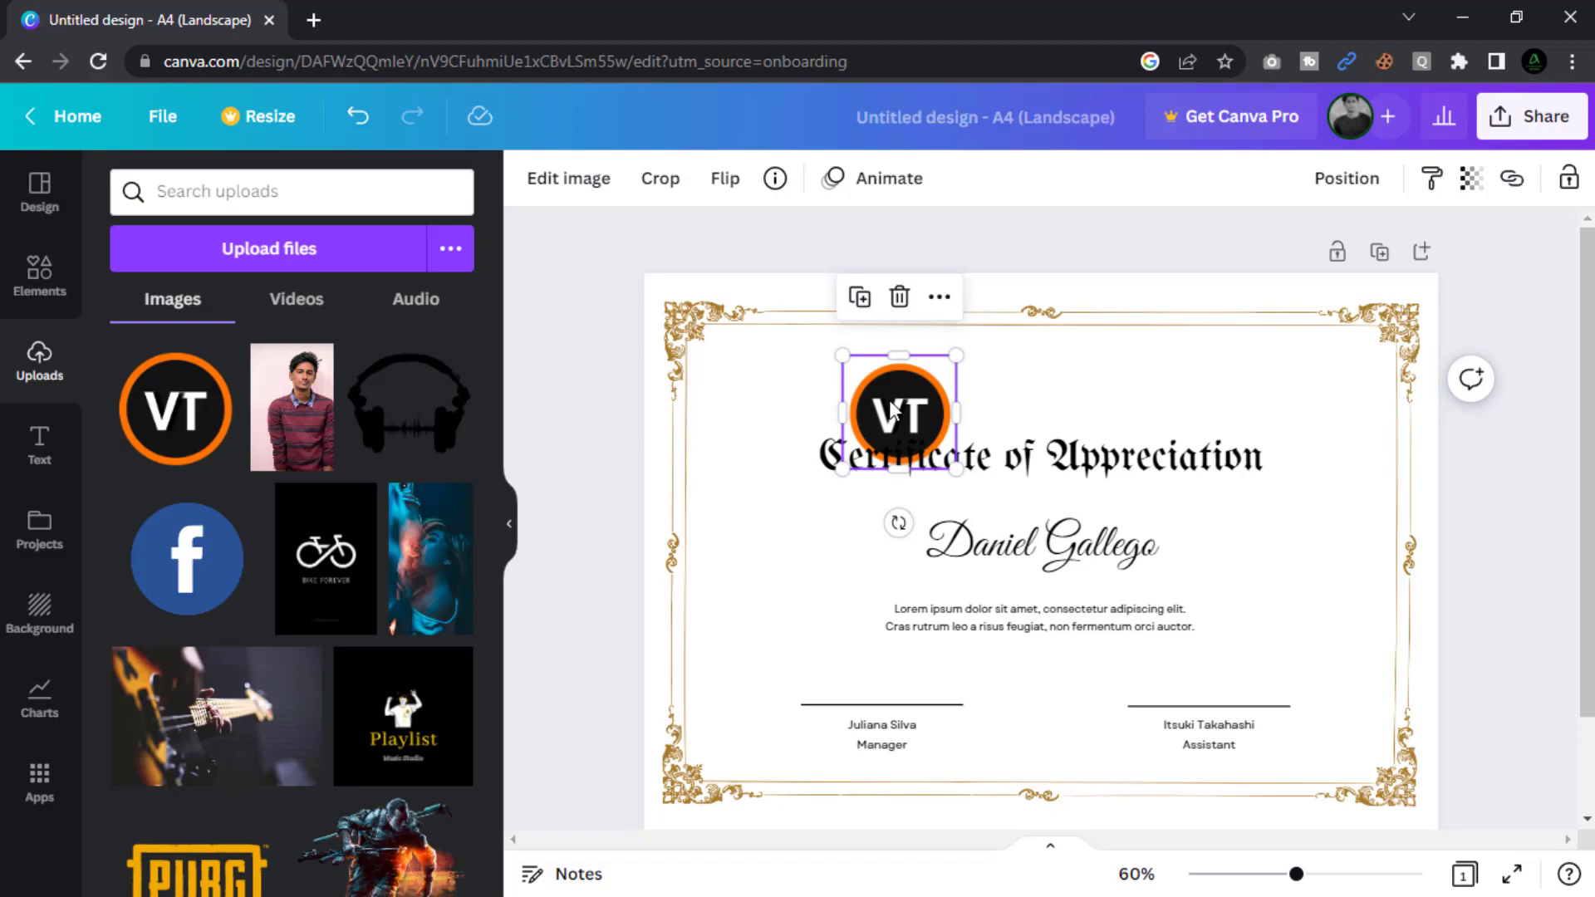
left_click_drag(890, 407, 1041, 376)
left_click_drag(1095, 440, 1041, 387)
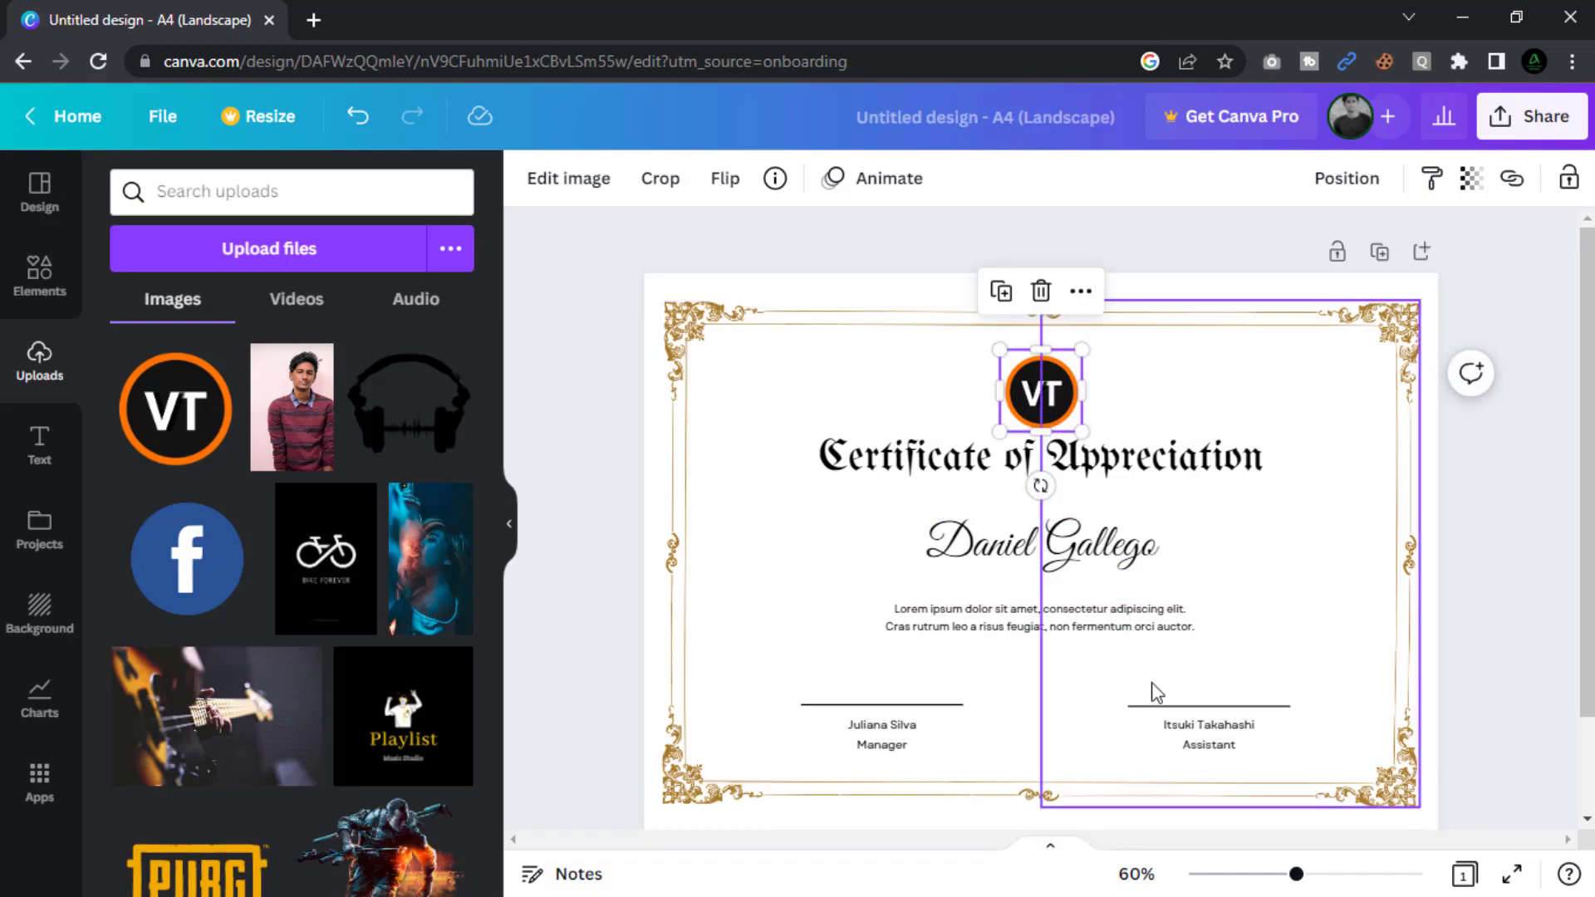
Recolour both halves of the ornamental border to the logo's orange #fe7300.
left_click(694, 329)
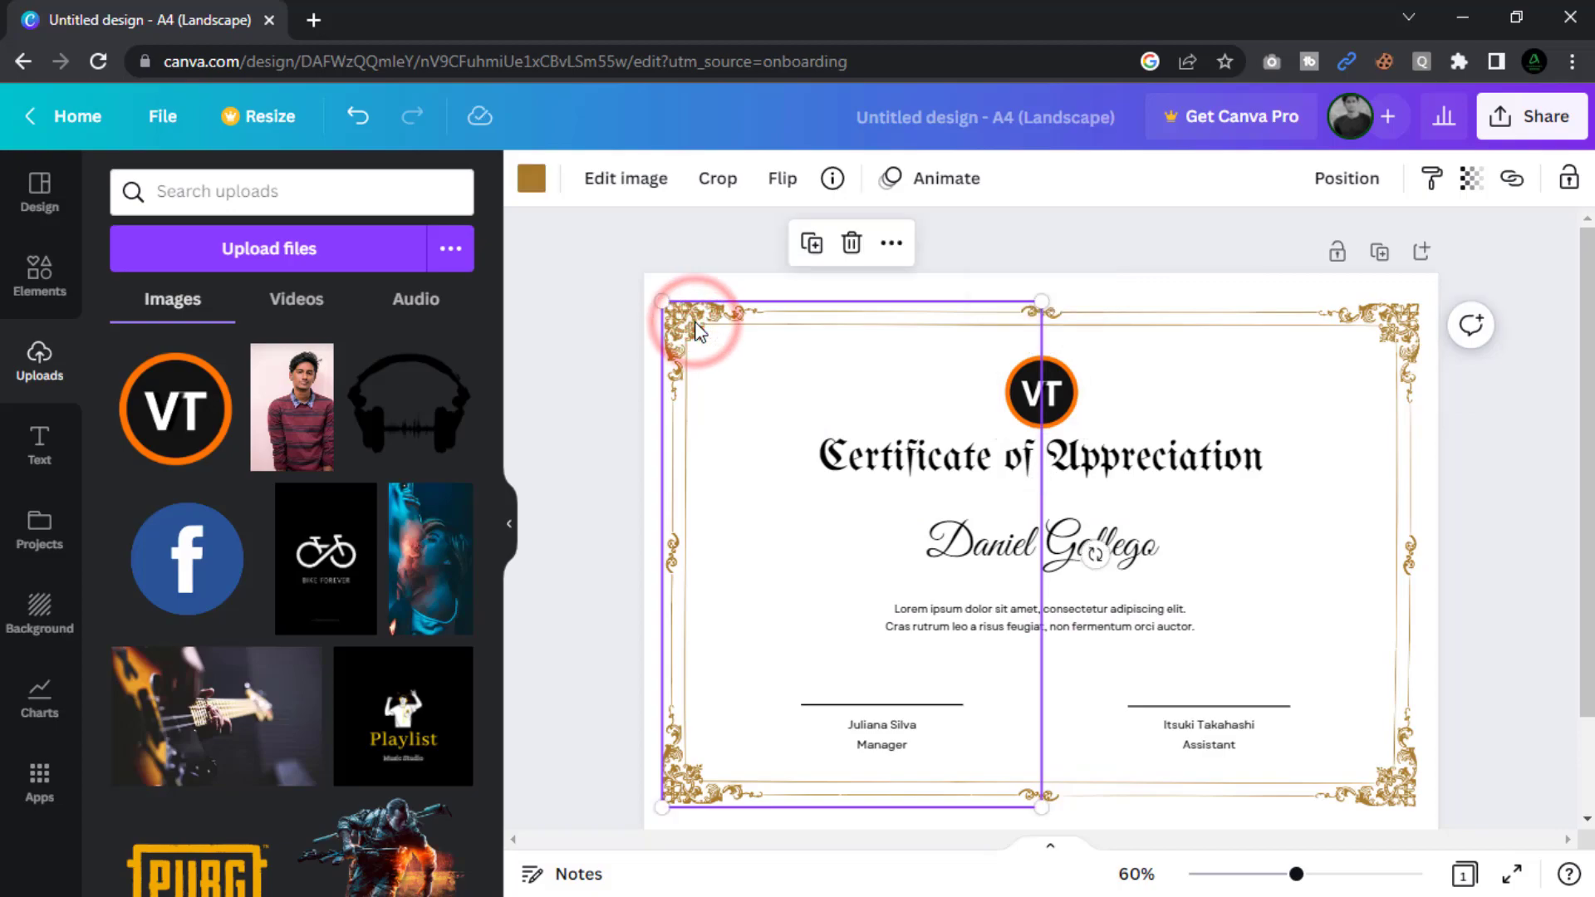
left_click(538, 184)
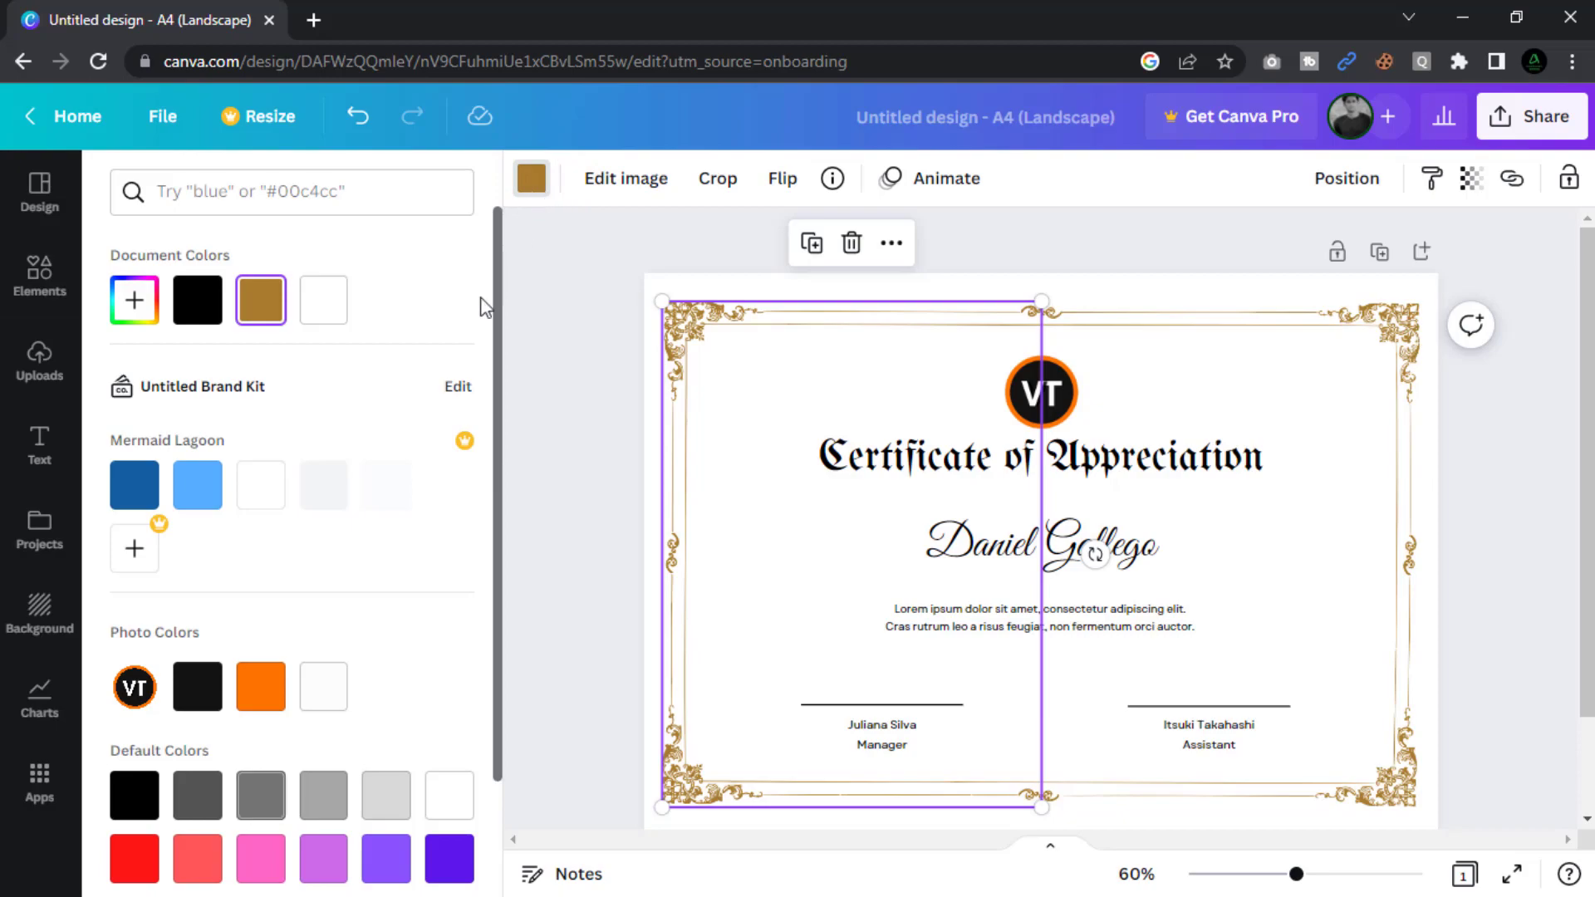
left_click(270, 705)
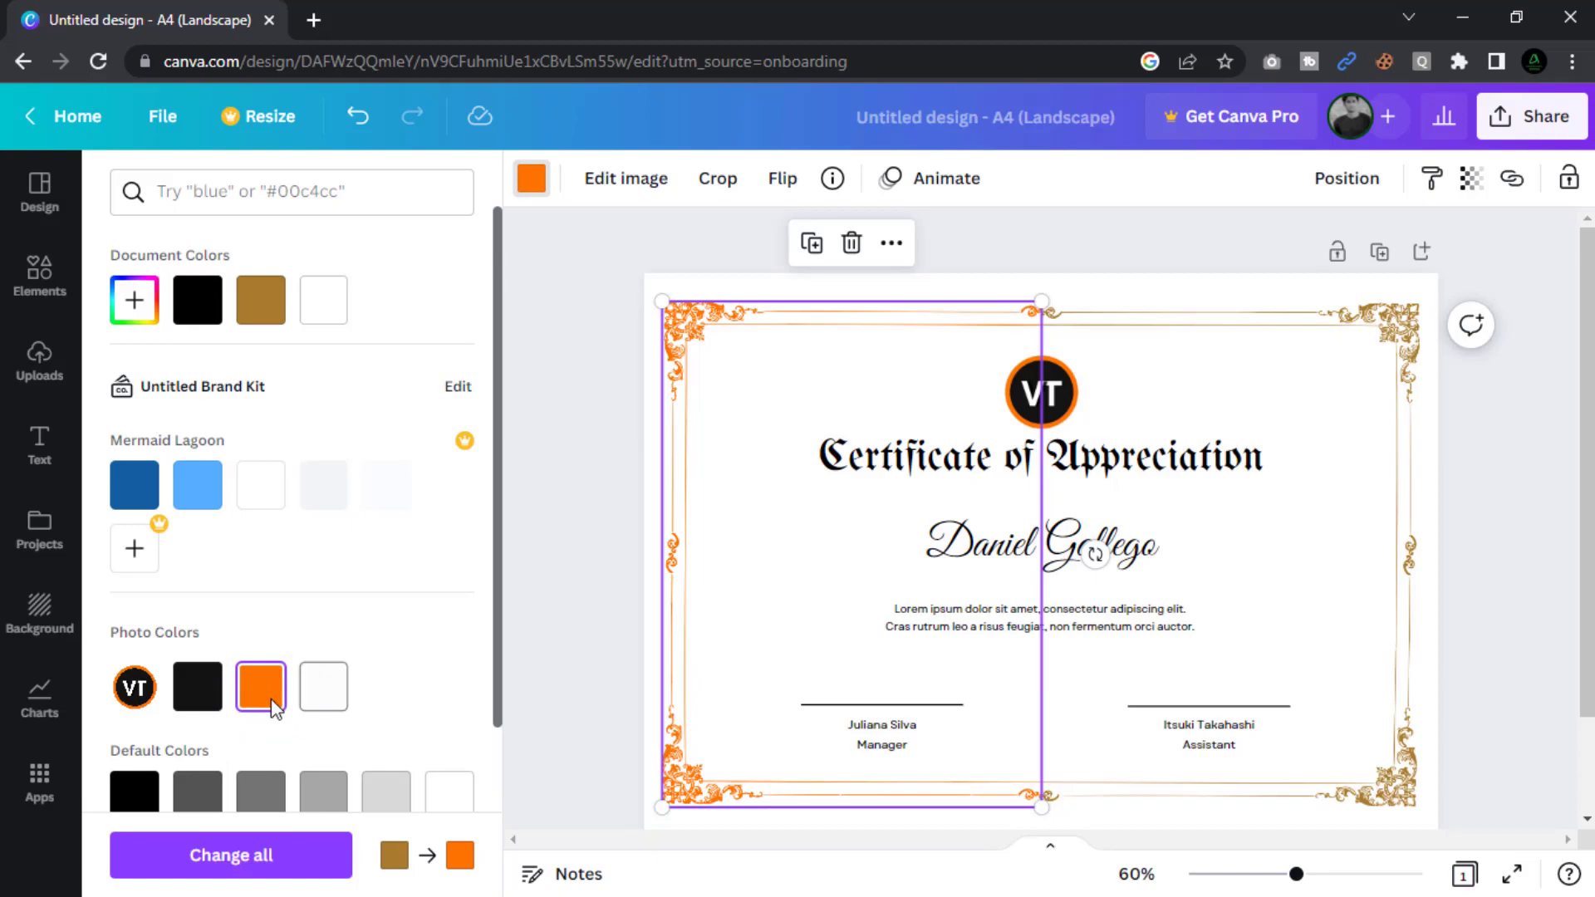
left_click(1395, 790)
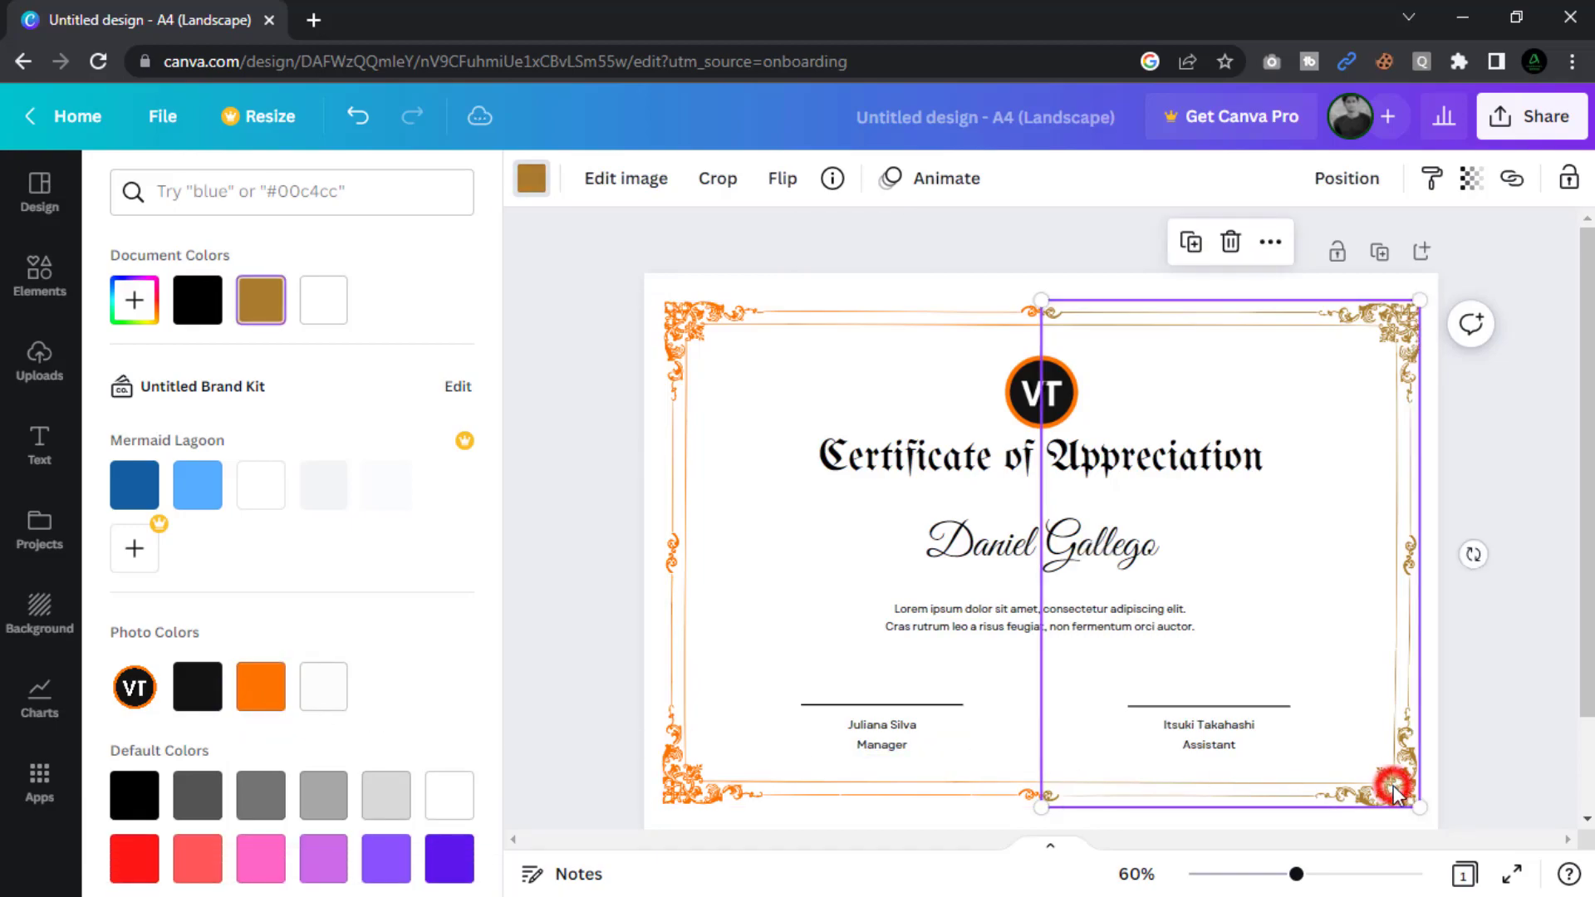
left_click(264, 701)
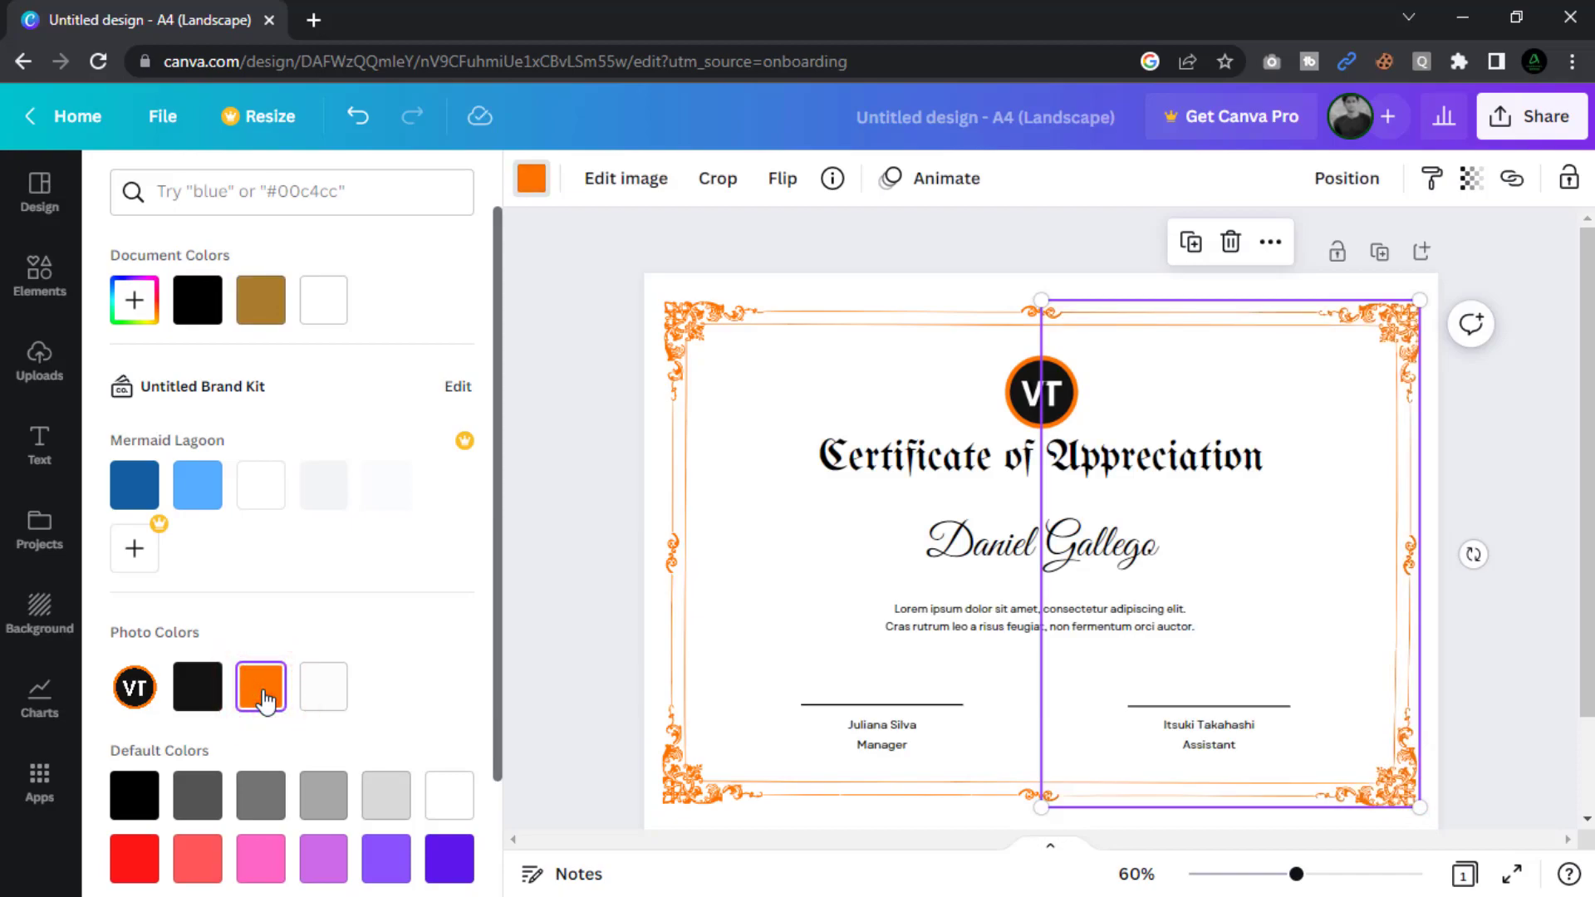
left_click(603, 538)
Replace 'Appreciation' in the title with 'Excellence'.
left_click(1079, 478)
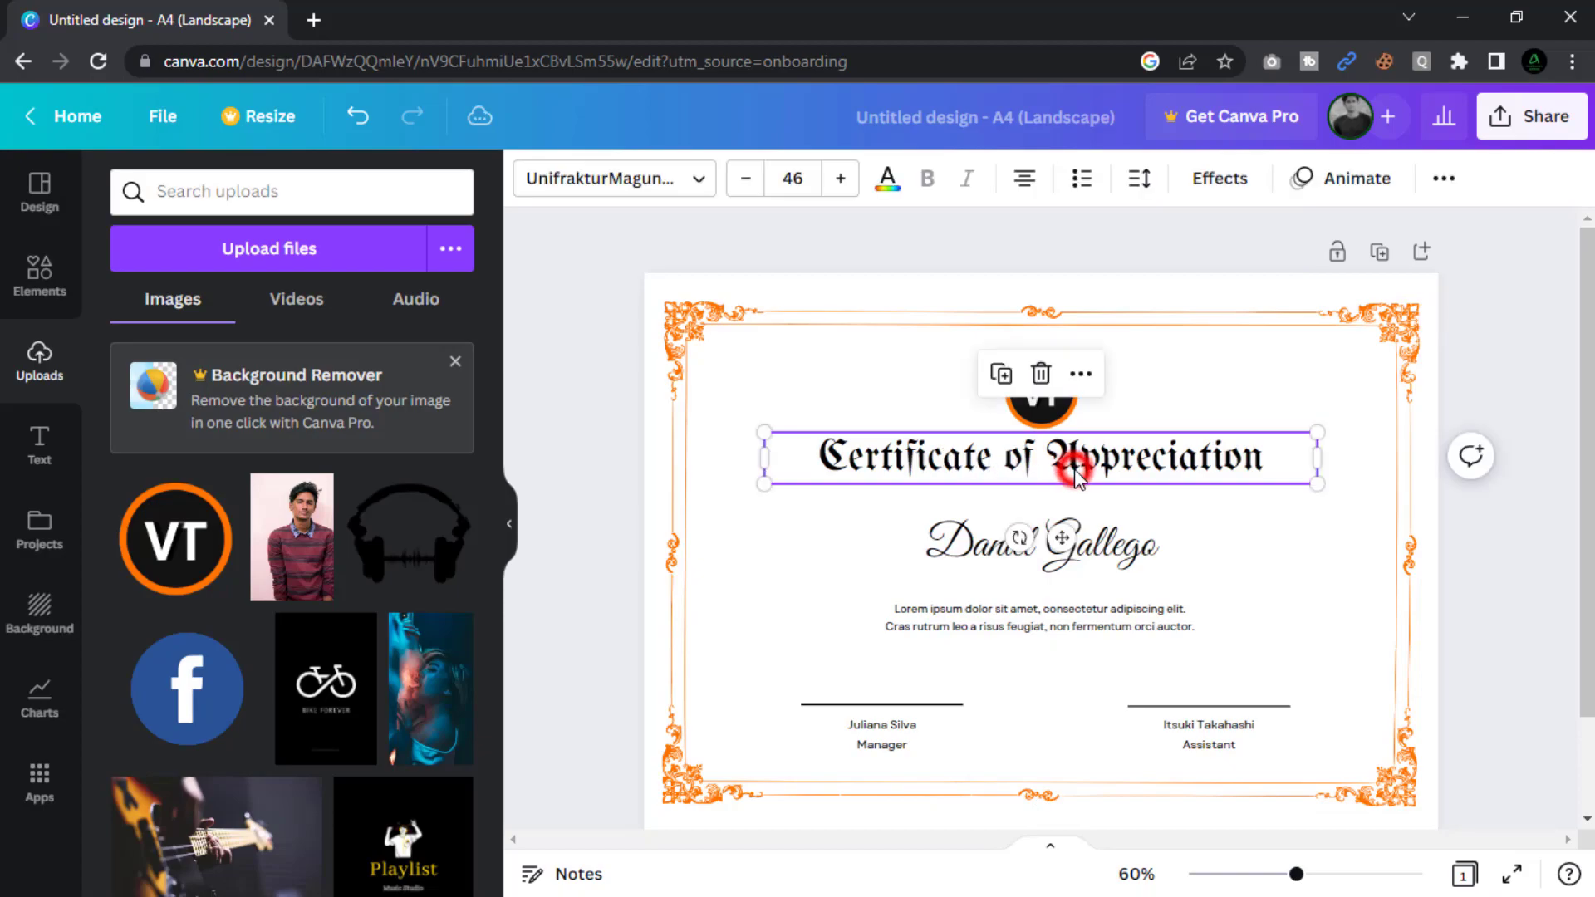
double_click(1058, 461)
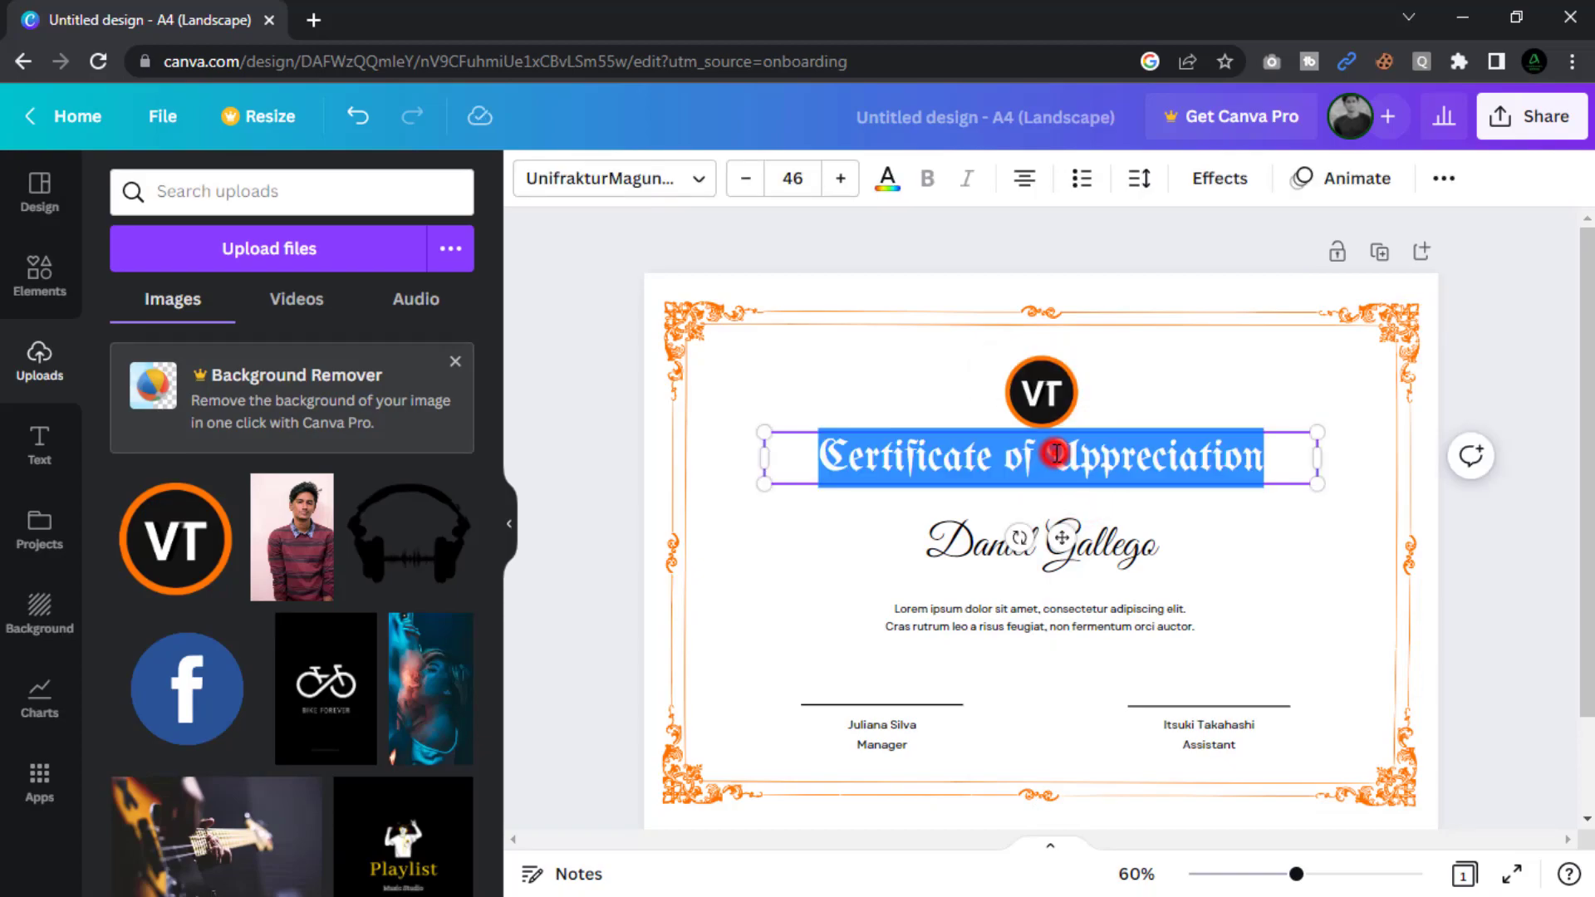
left_click(1055, 457)
left_click_drag(1049, 460, 1282, 464)
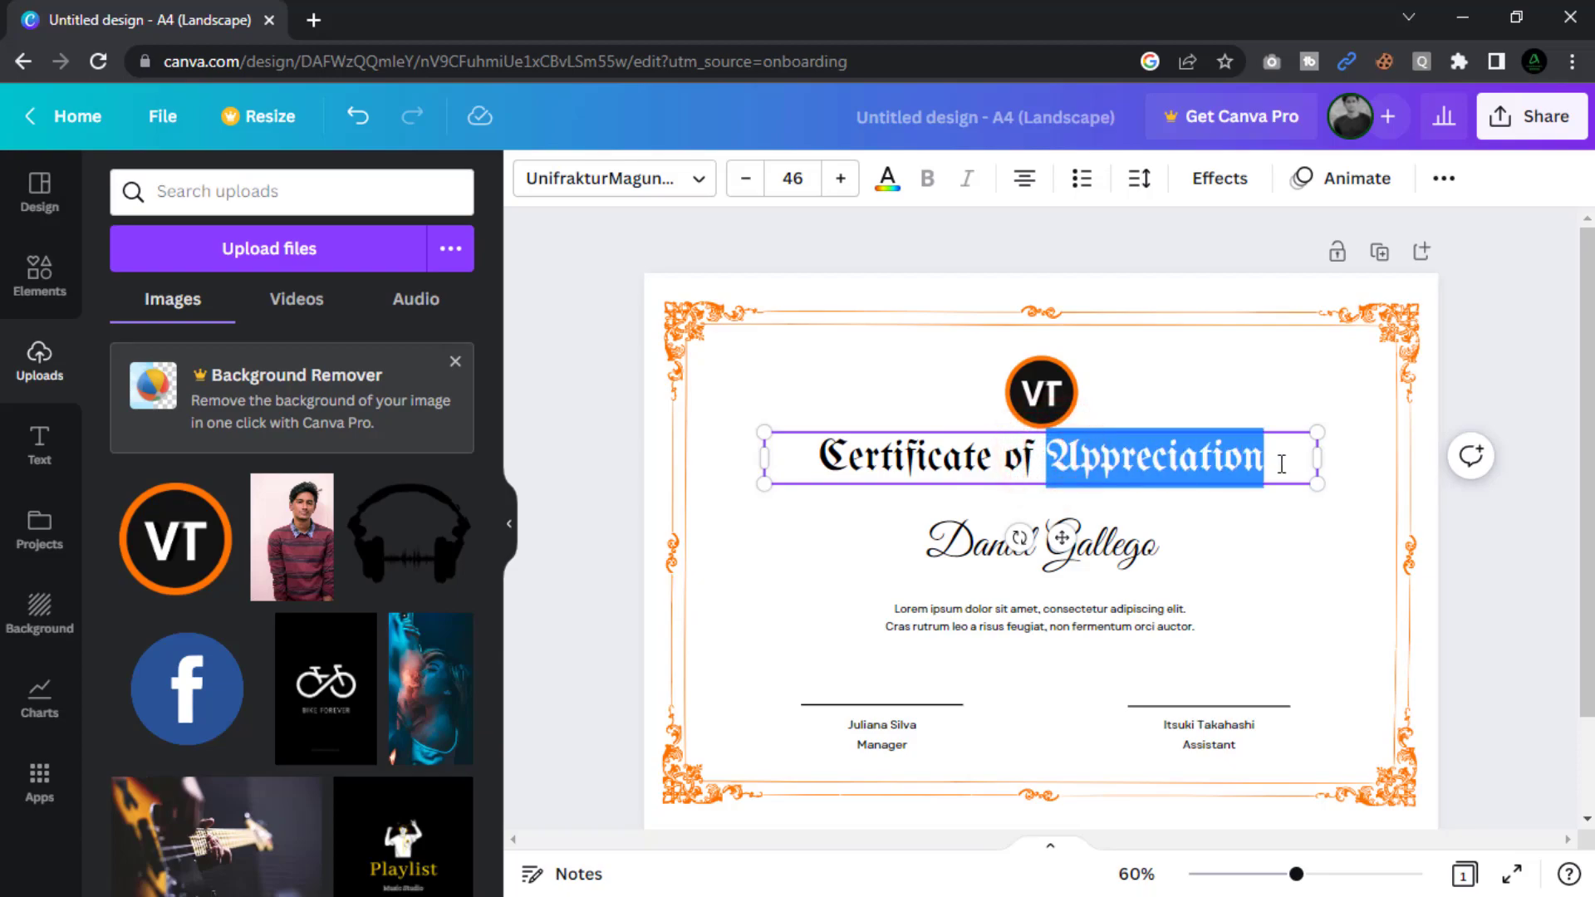
type("Exce")
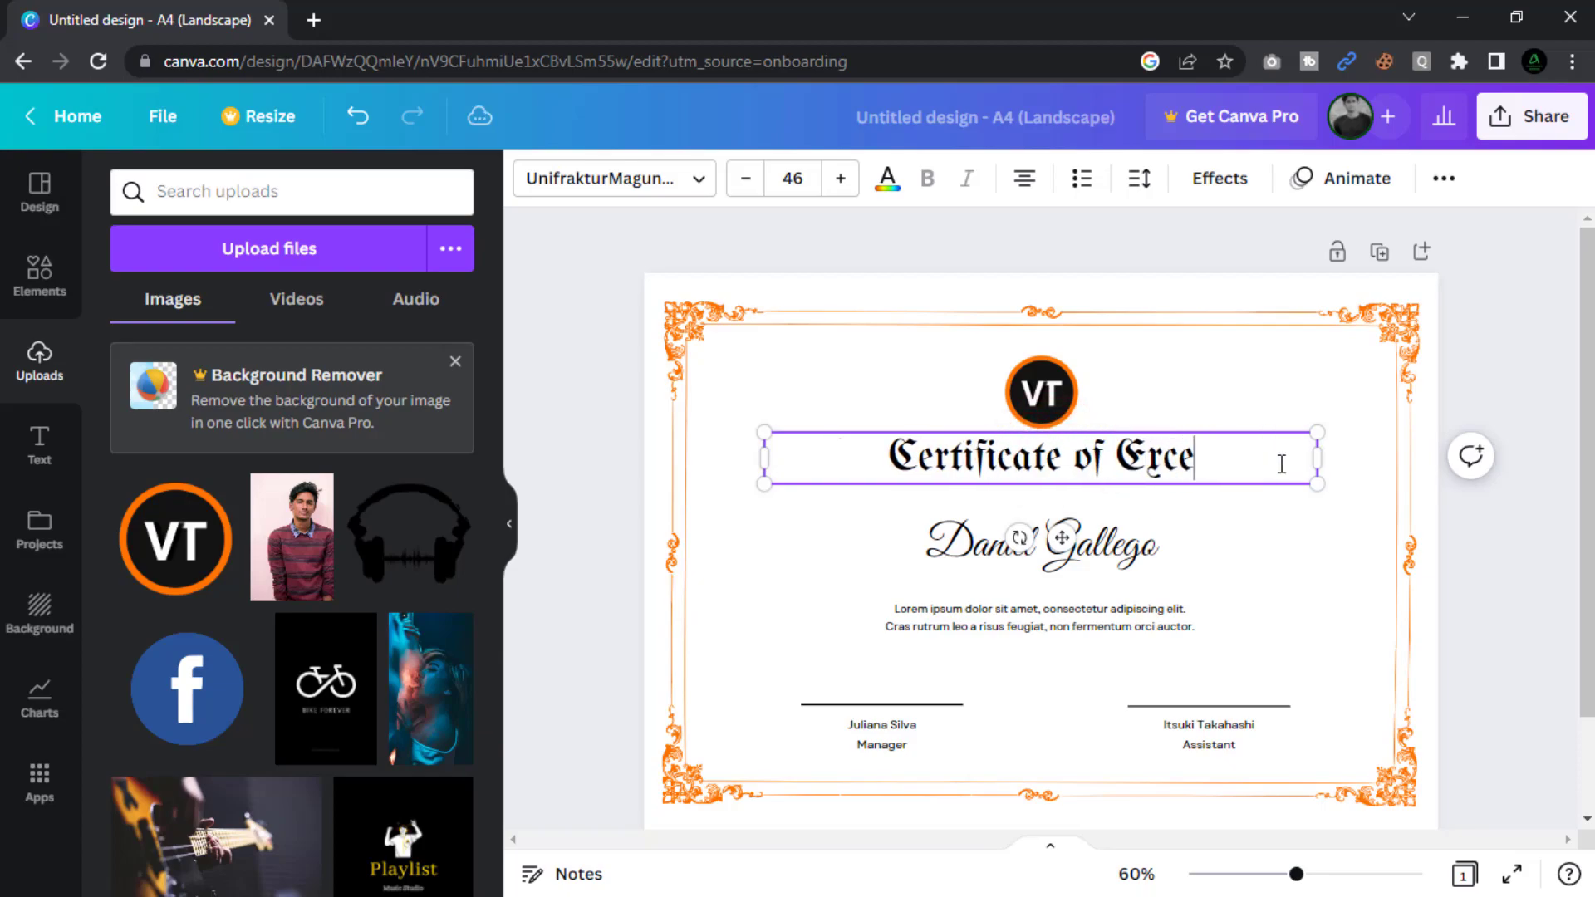
type("llence")
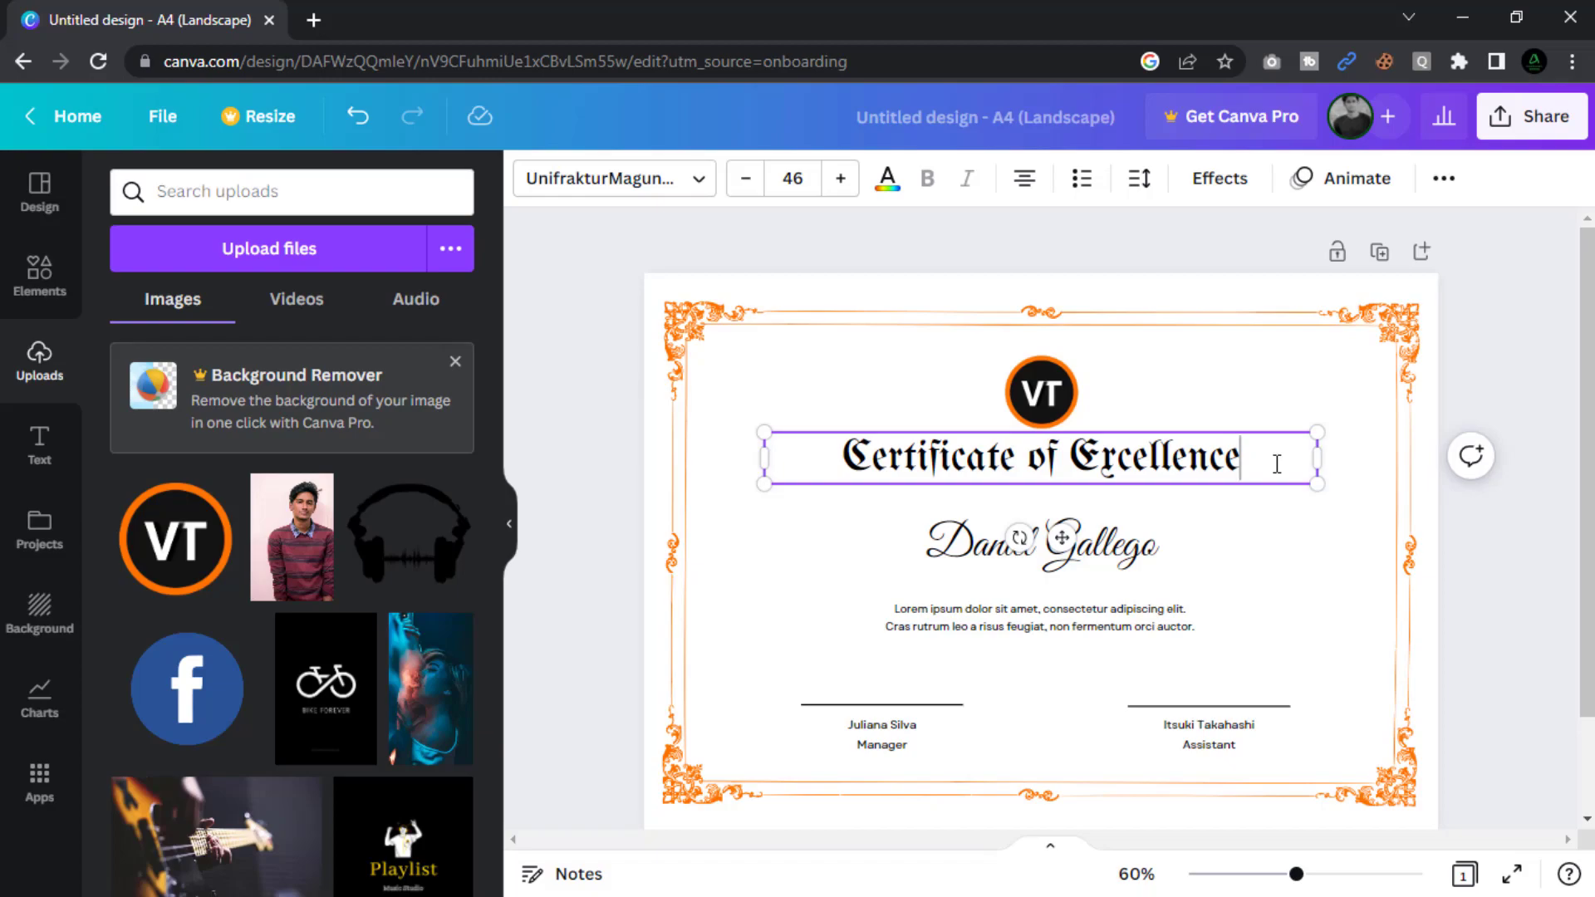
Set the whole title in the Granaina font at size 54.
triple_click(1103, 467)
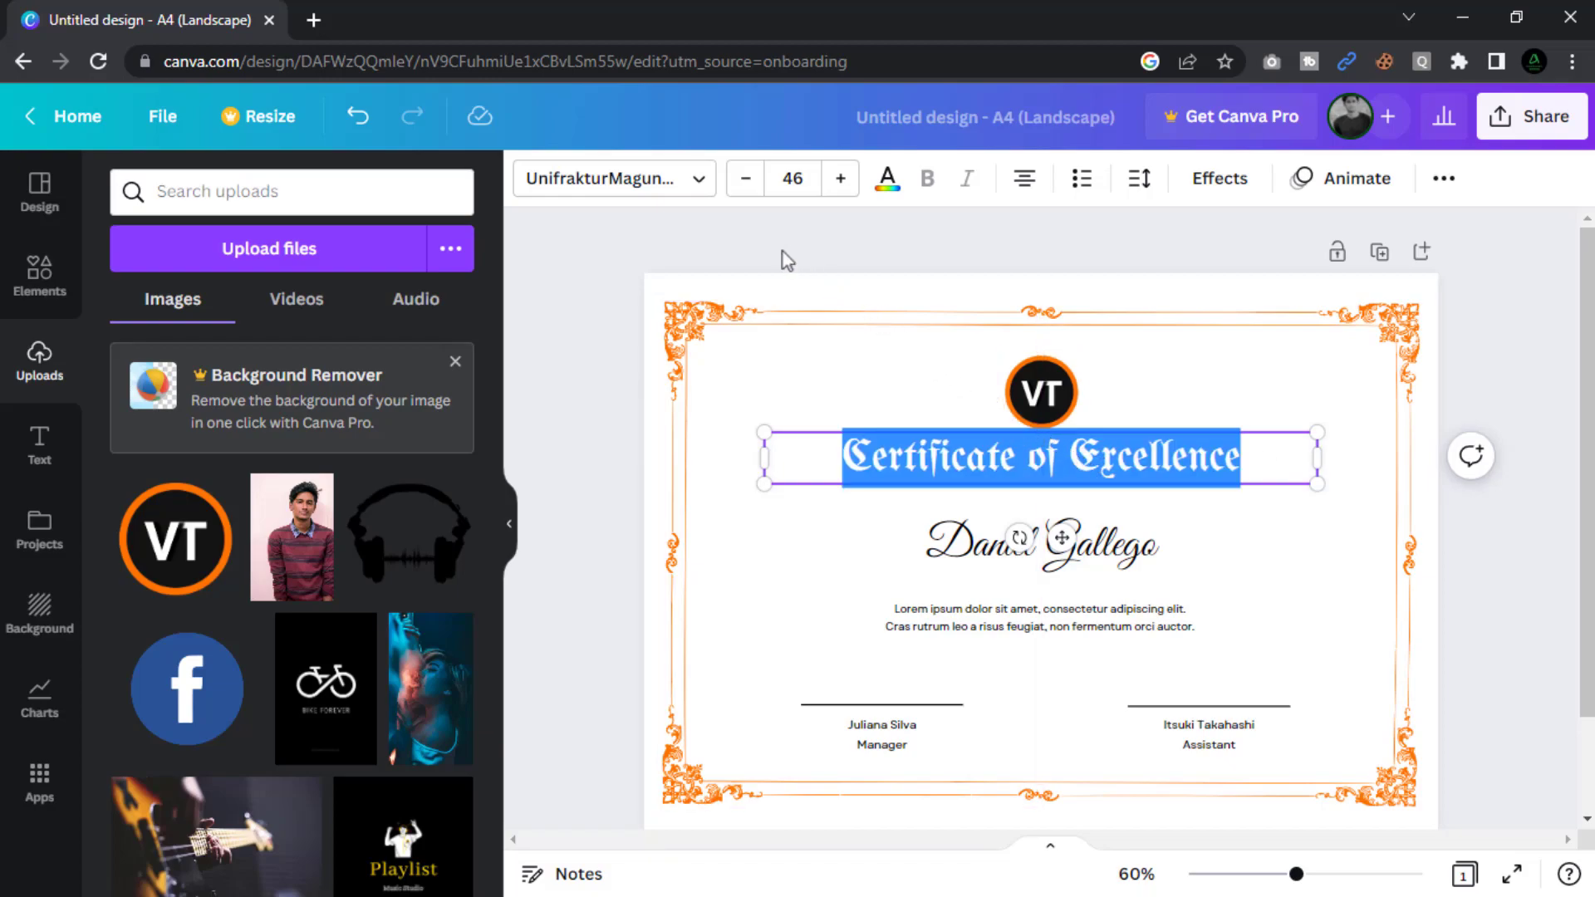
left_click(694, 197)
left_click(168, 503)
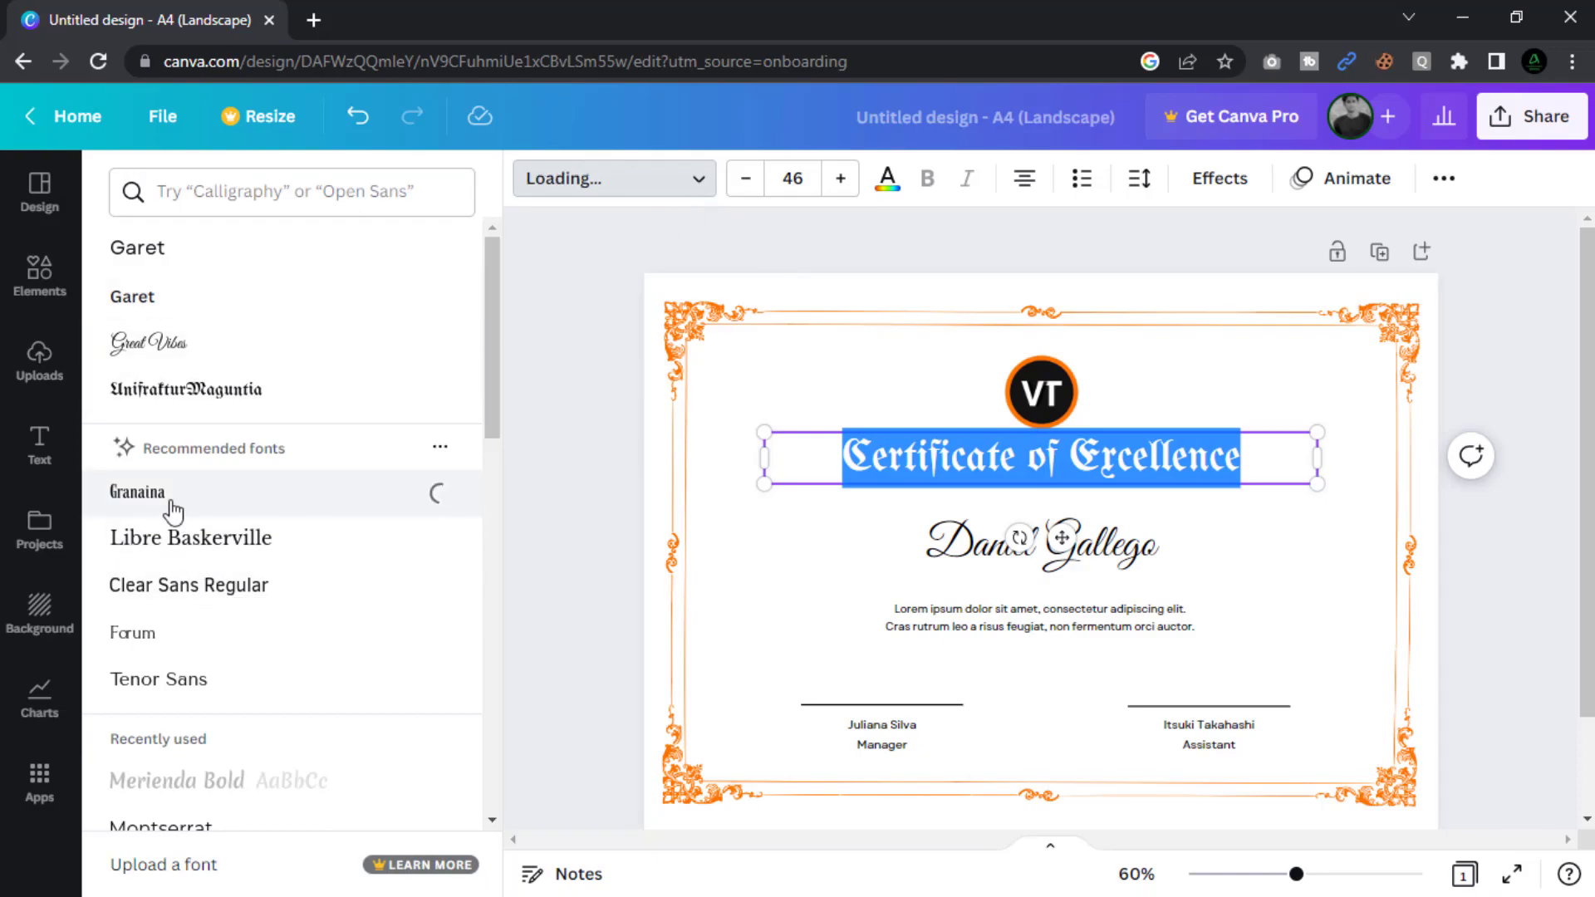
left_click(841, 179)
left_click(841, 179)
left_click(841, 180)
left_click(841, 179)
left_click(841, 179)
left_click(841, 180)
left_click(840, 179)
left_click(841, 179)
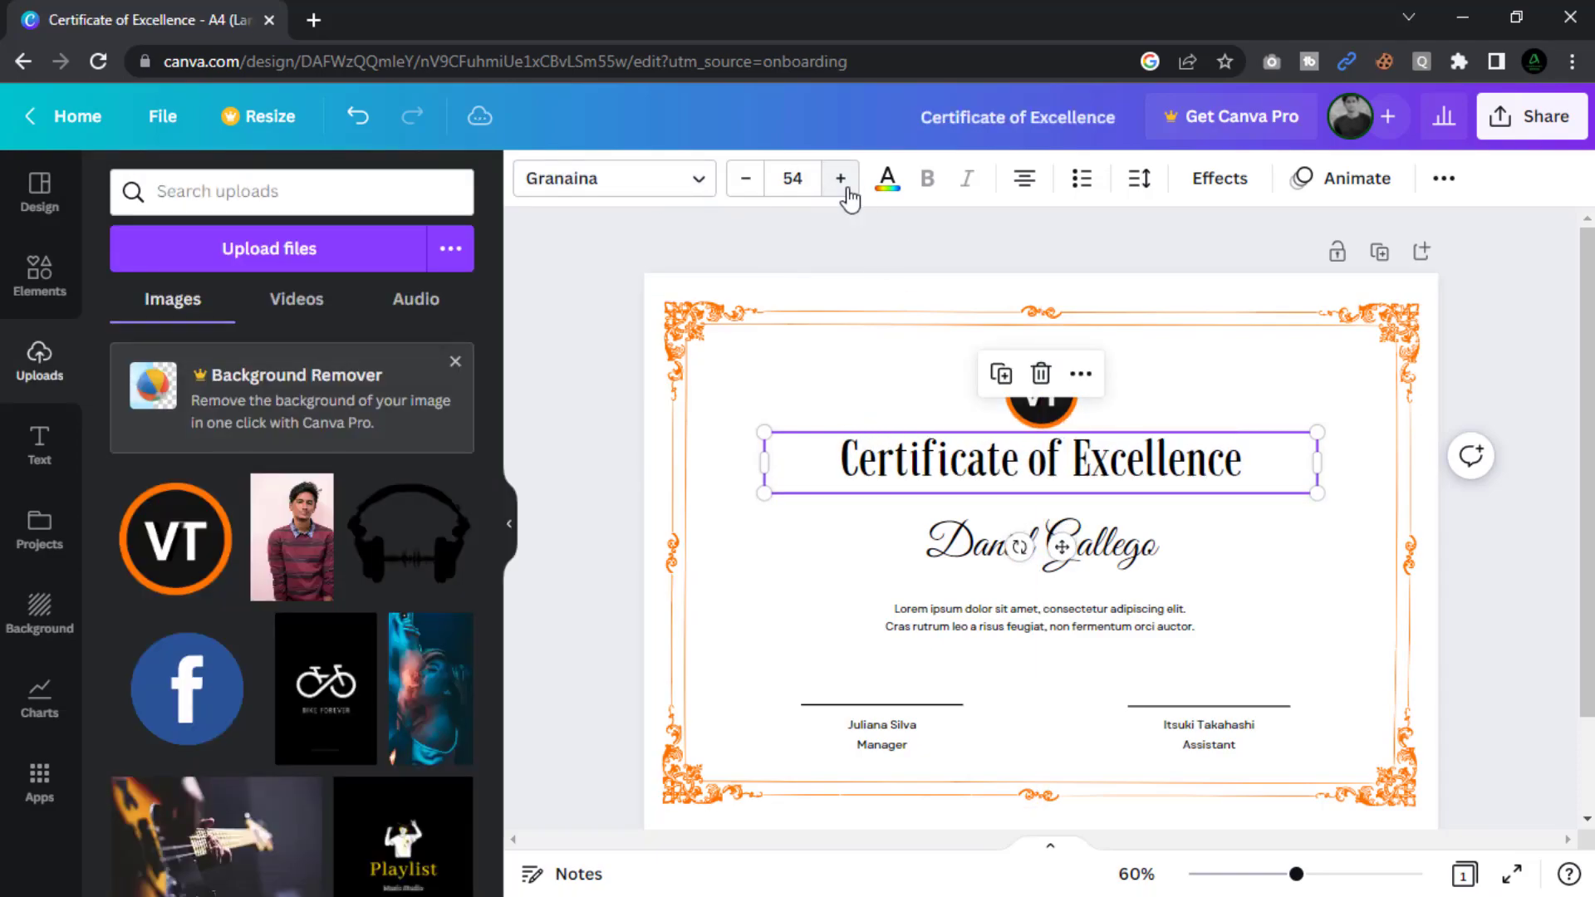
left_click(764, 242)
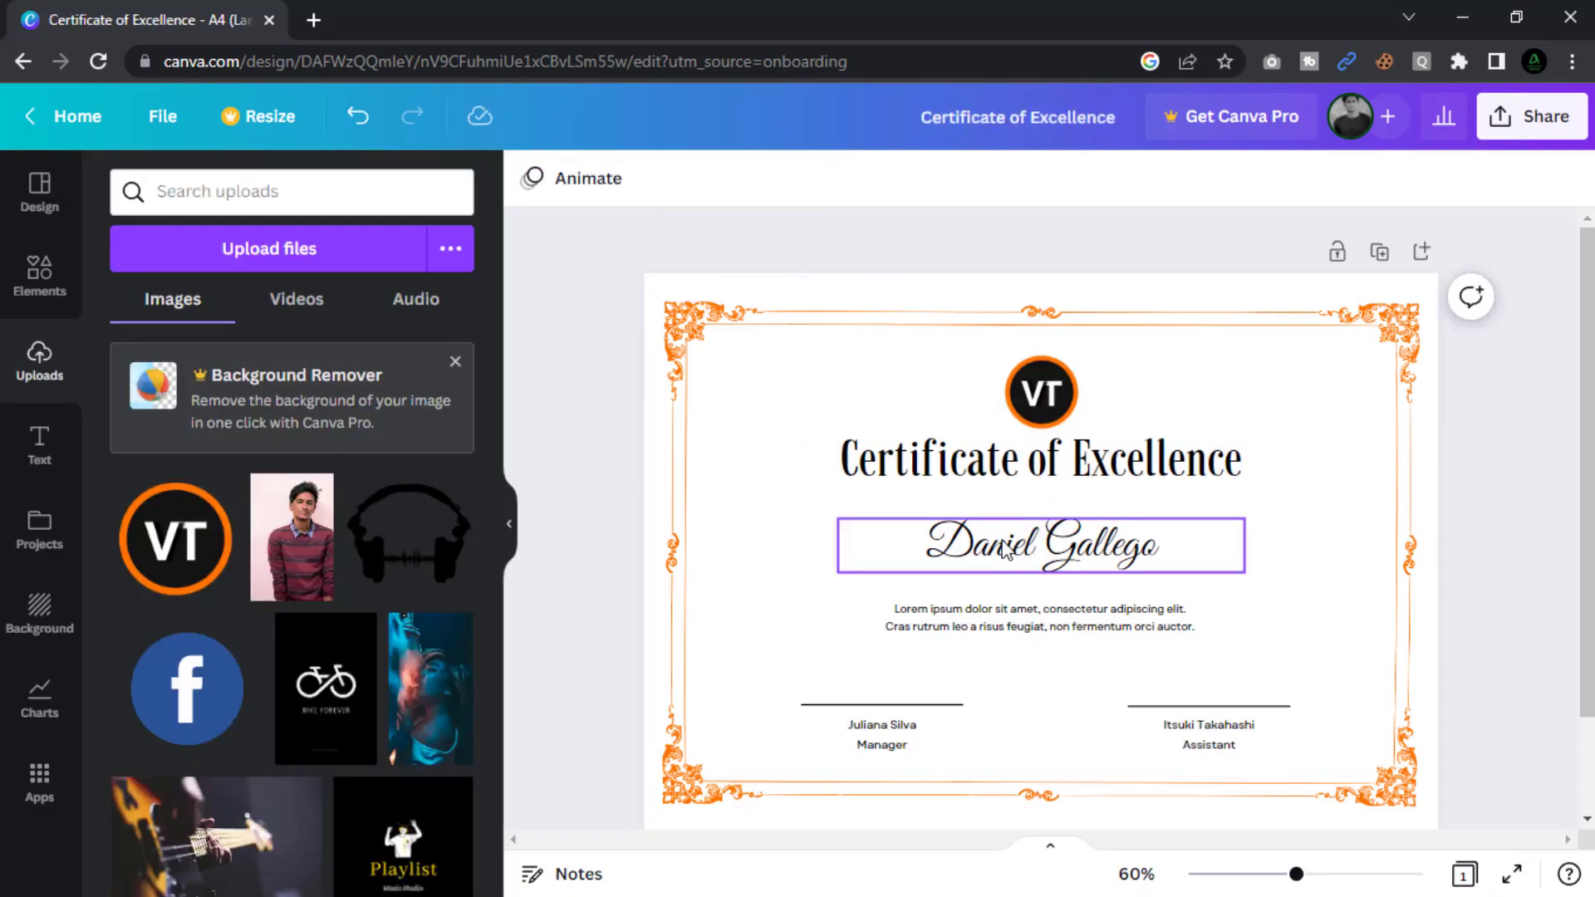
Overwrite the sample recipient name with the new recipient's full name.
double_click(1005, 549)
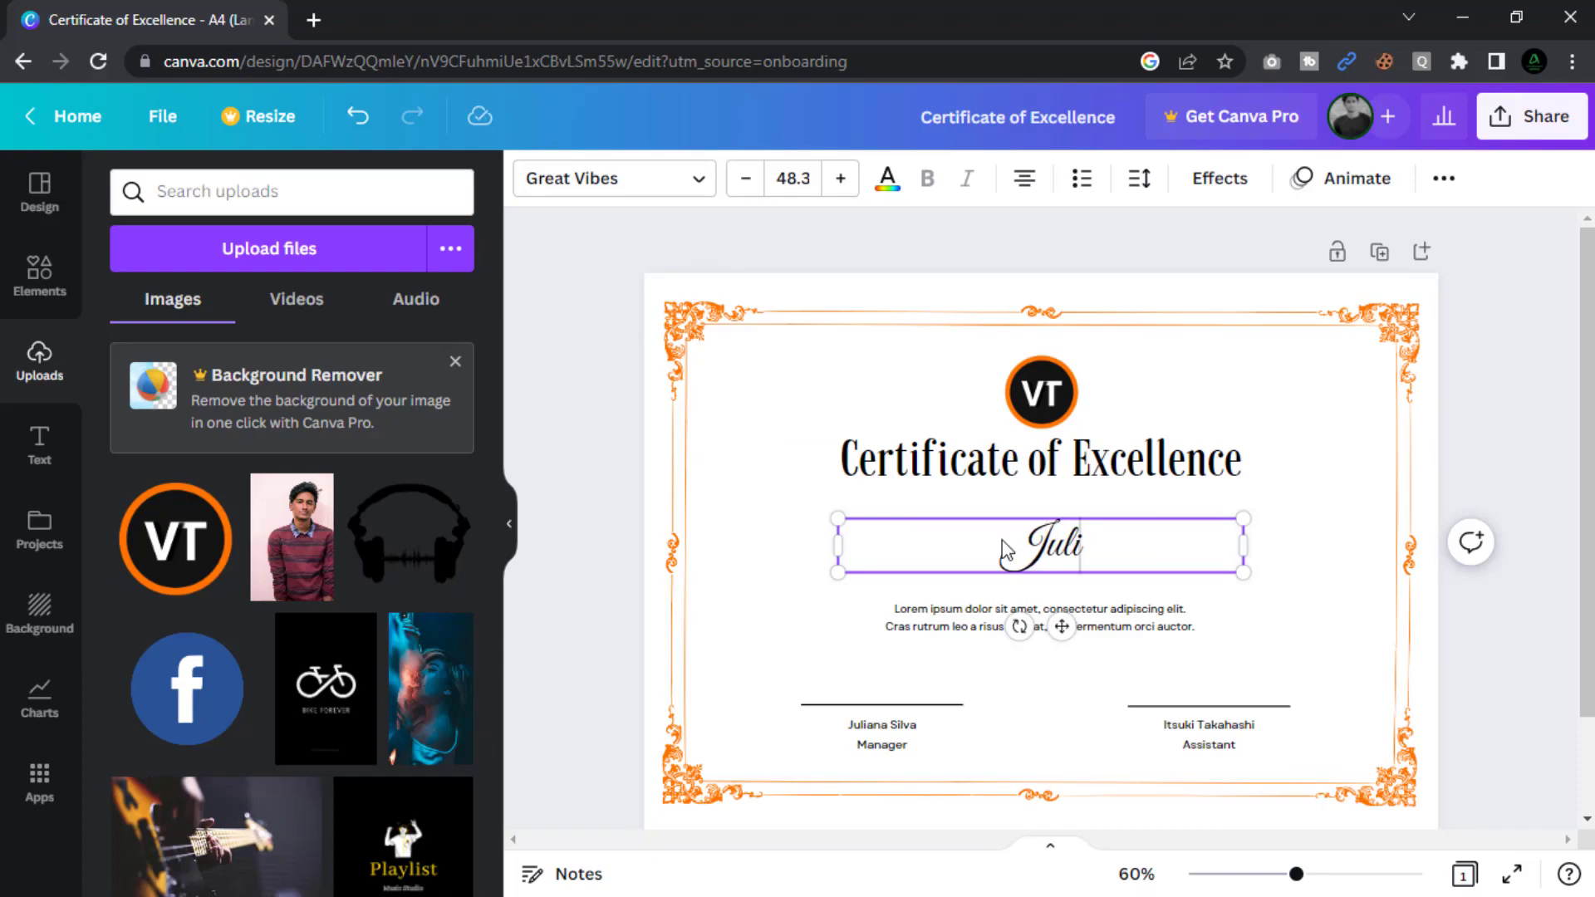
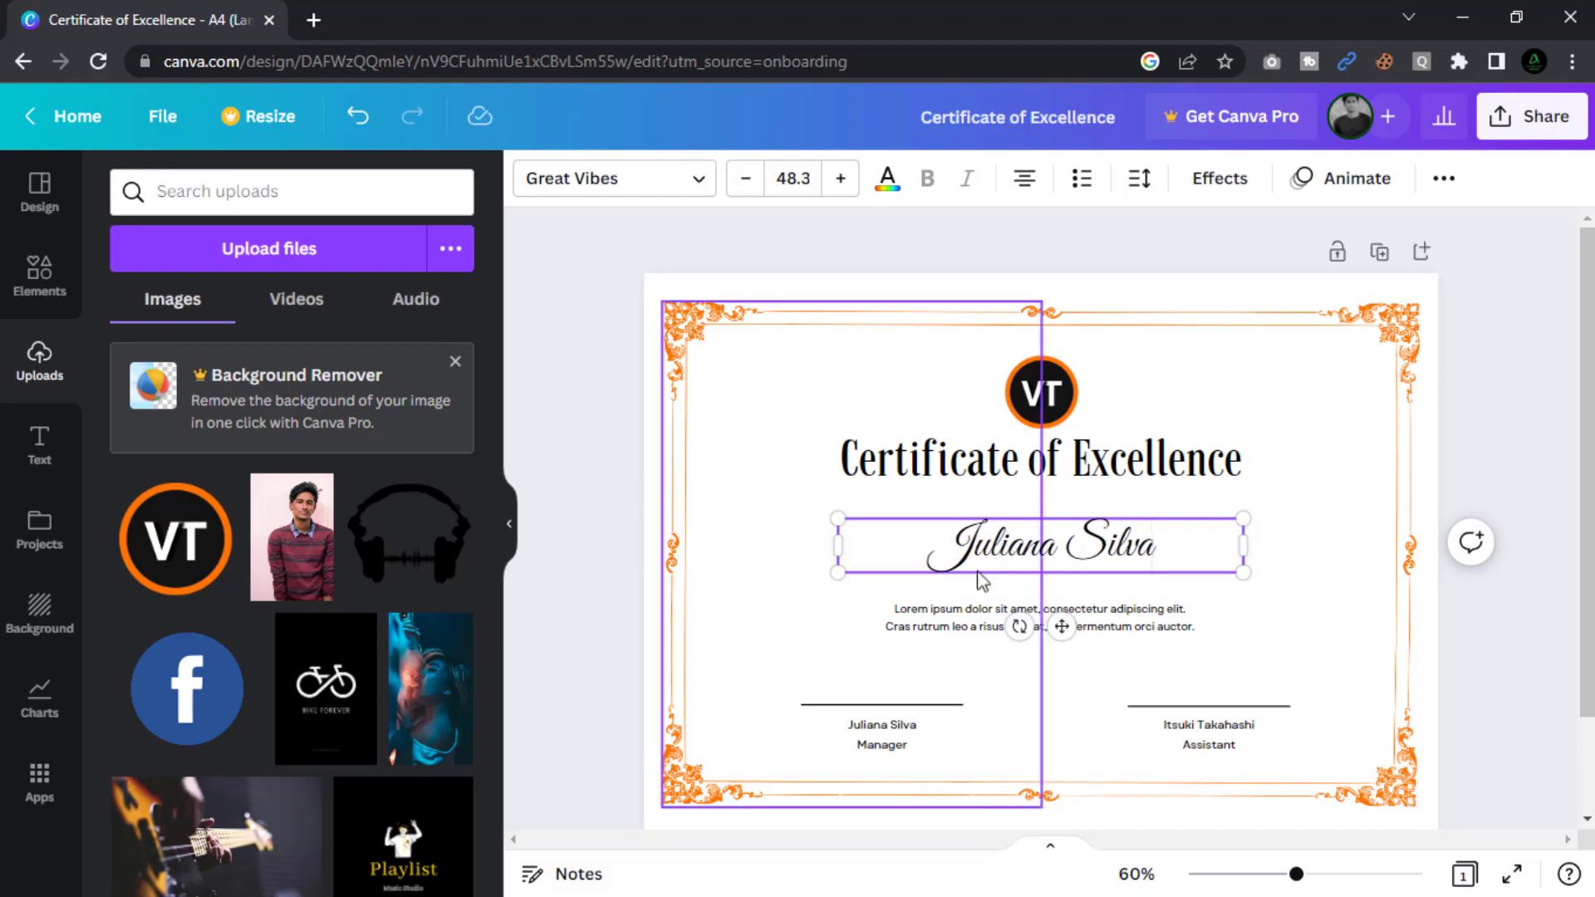
Replace the lorem ipsum paragraph with 'This certificate of Excellence for briliant and consistent high standards of performa…'.
triple_click(947, 612)
key("ctrl+a")
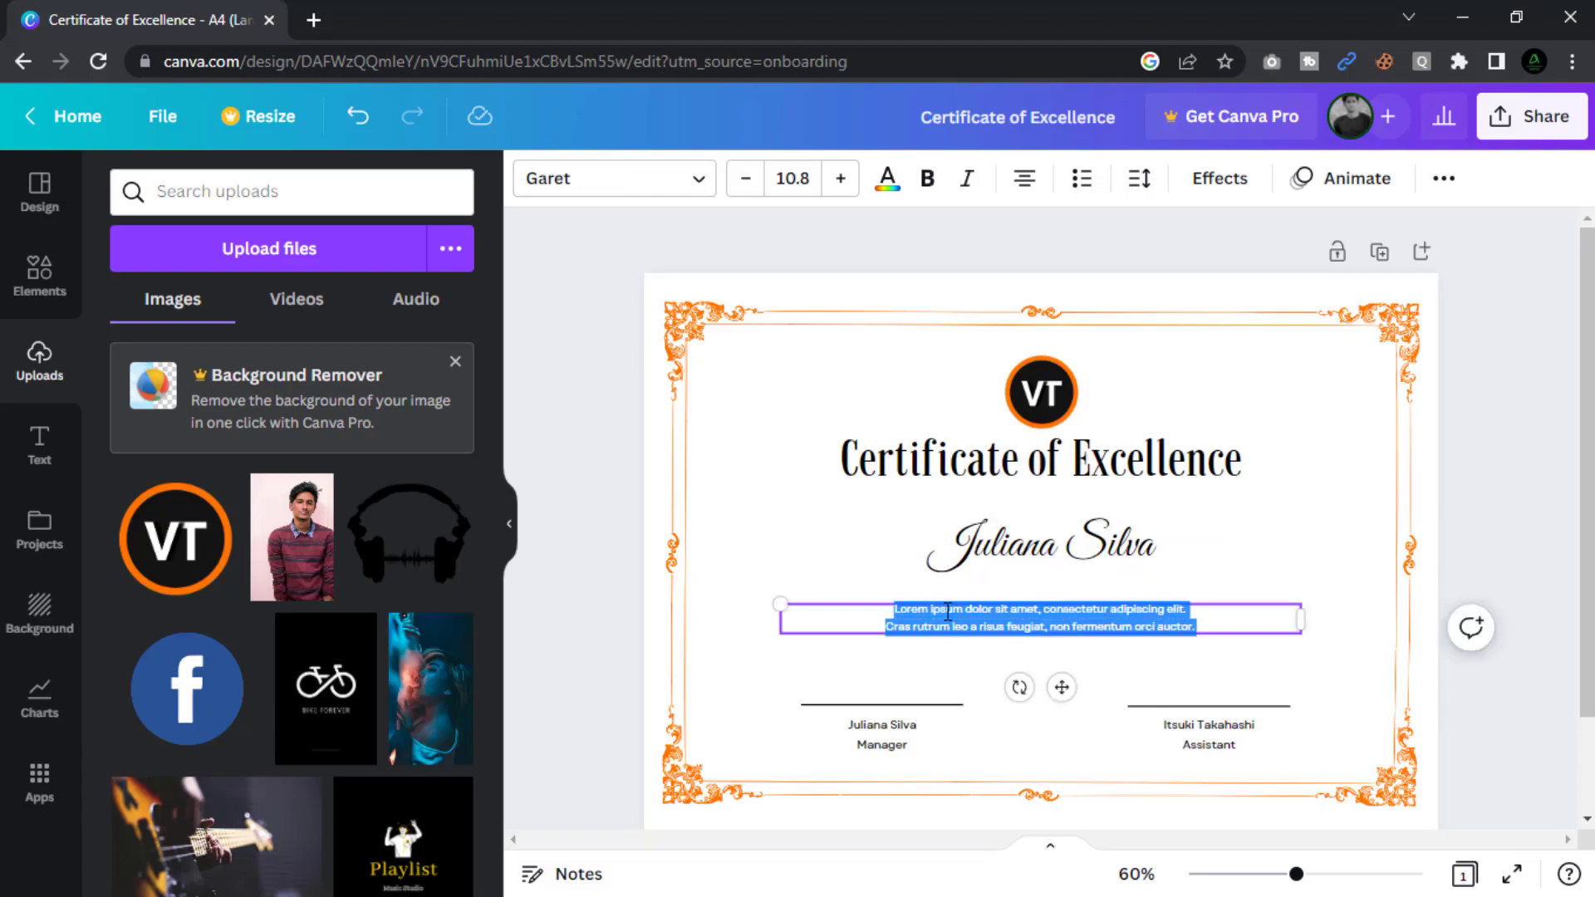
type("This certificate of")
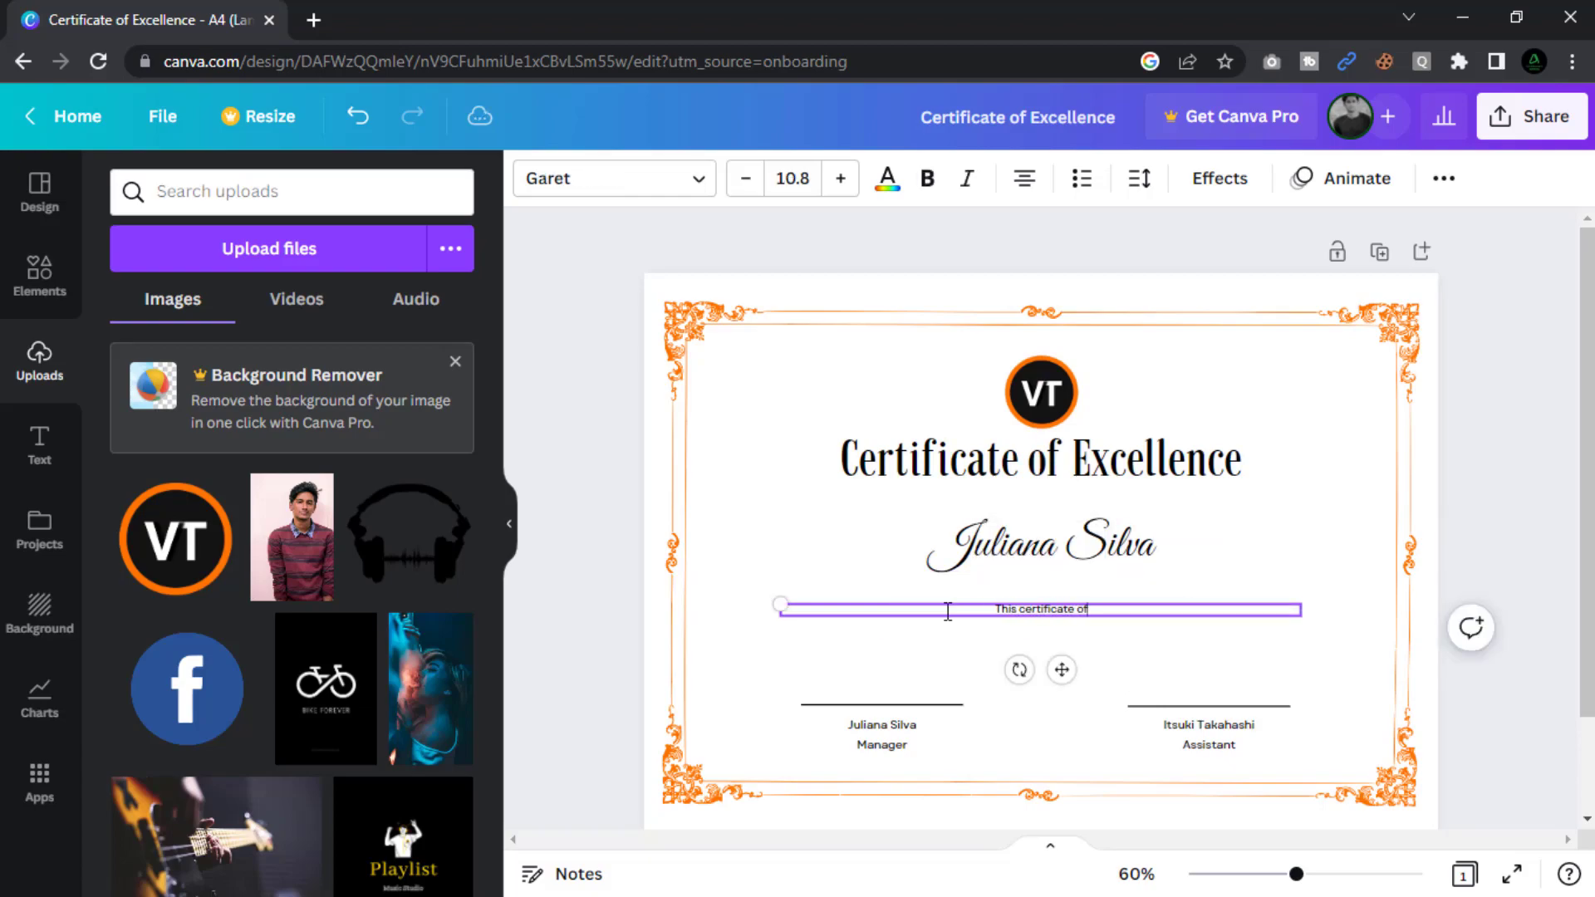
type(" Excellence for briliant and consiste")
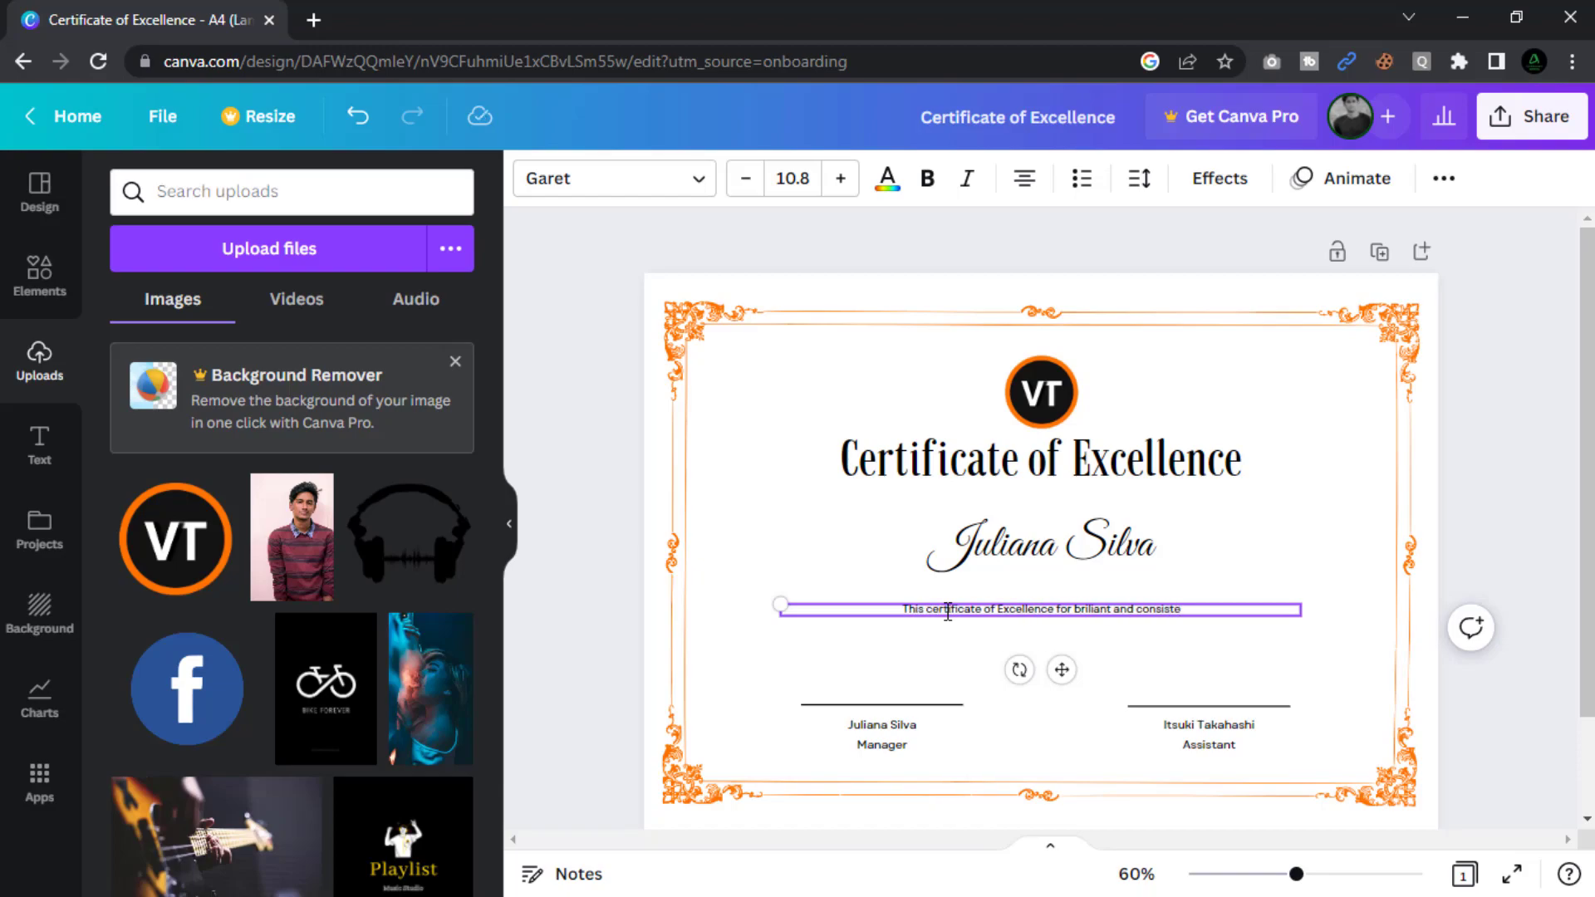
type("nt high standards of performance is")
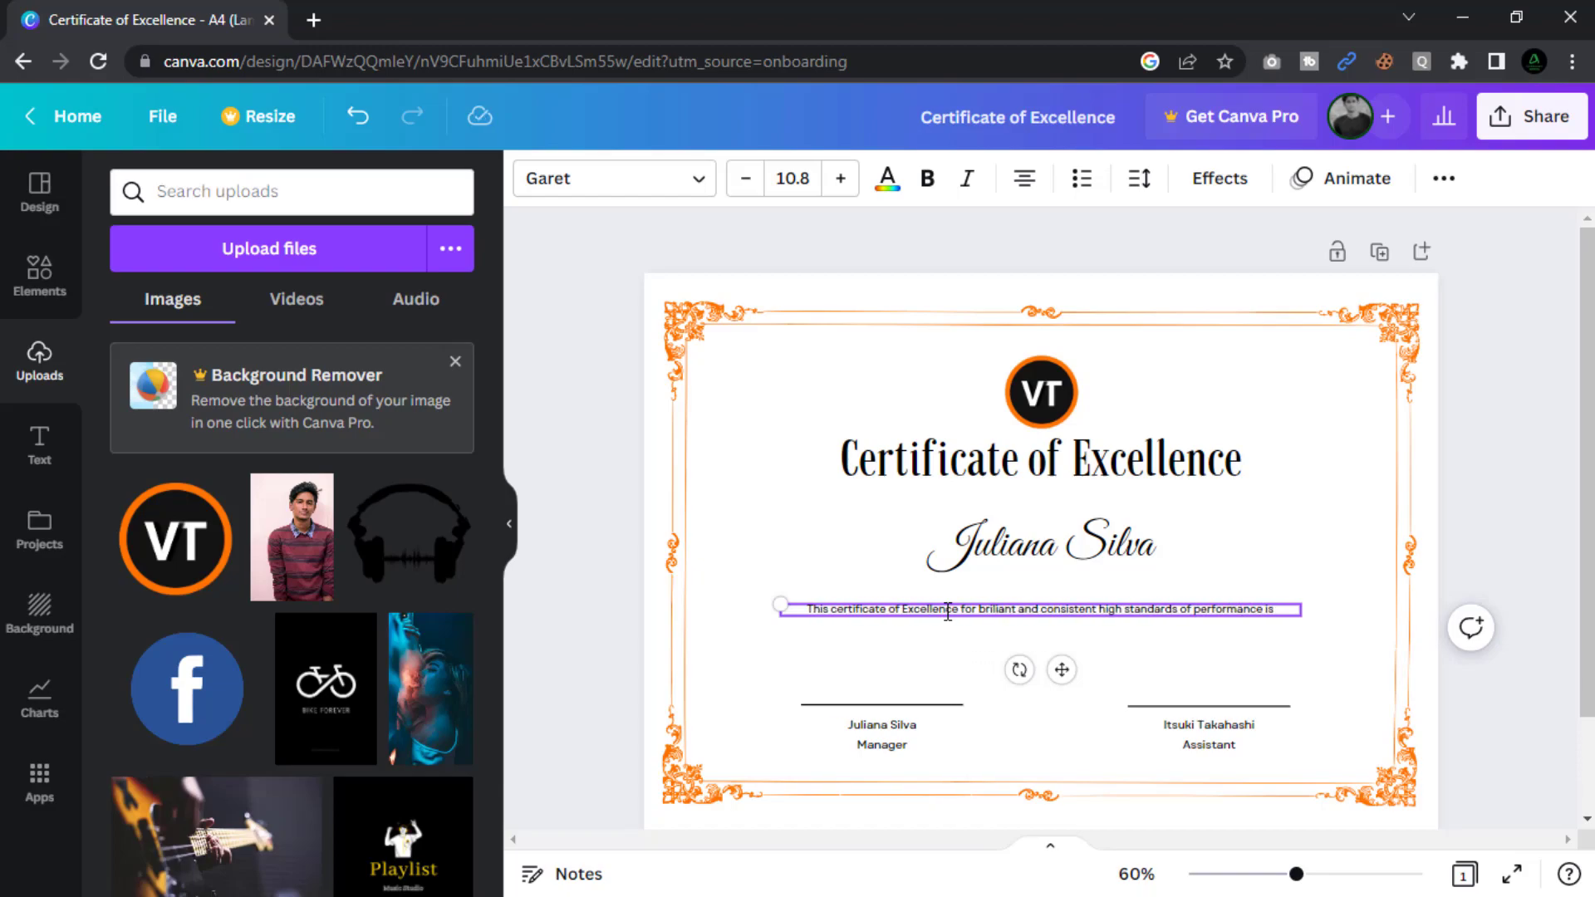
type(" prodly presented to verdantofficial tech.")
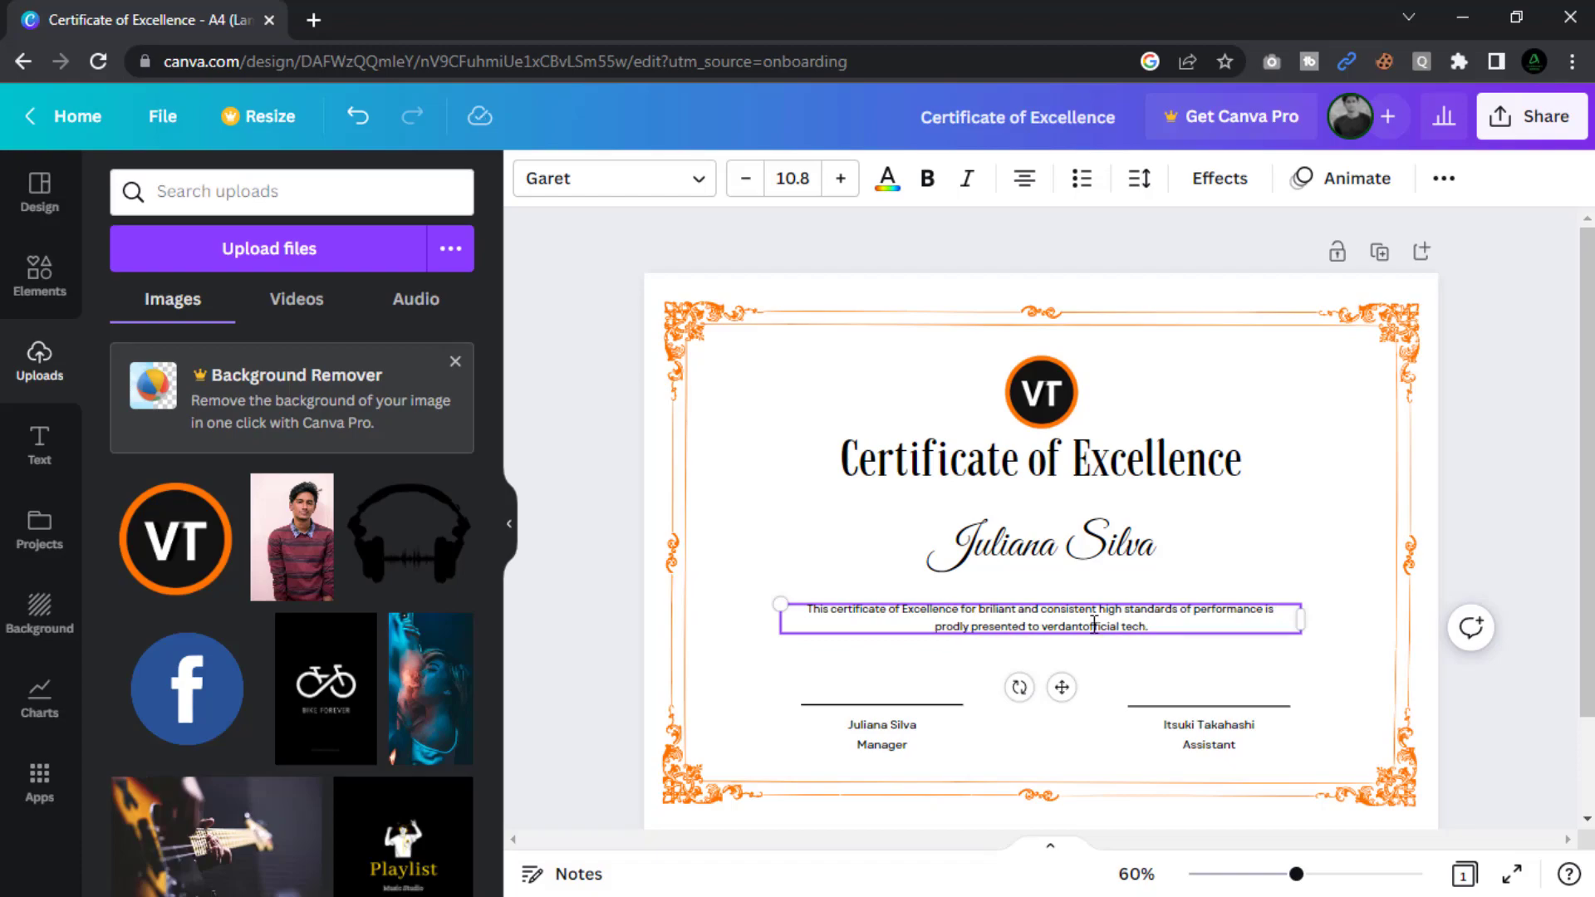
Delete the left signature block: the signatory's name, the Manager caption and the signature line.
left_click(904, 727)
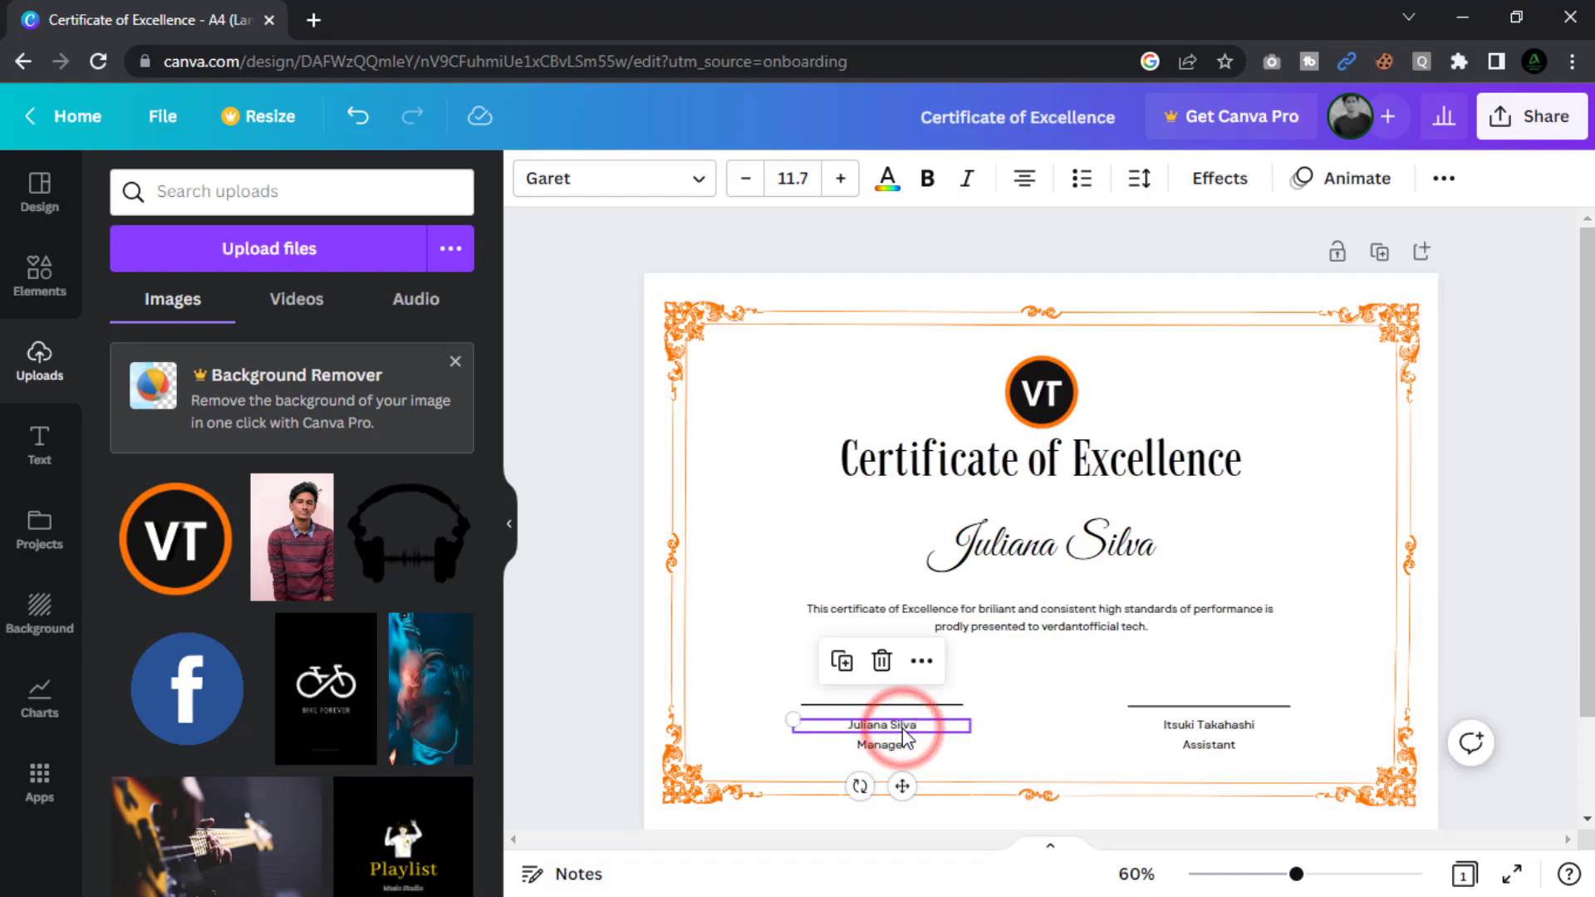
key("Delete")
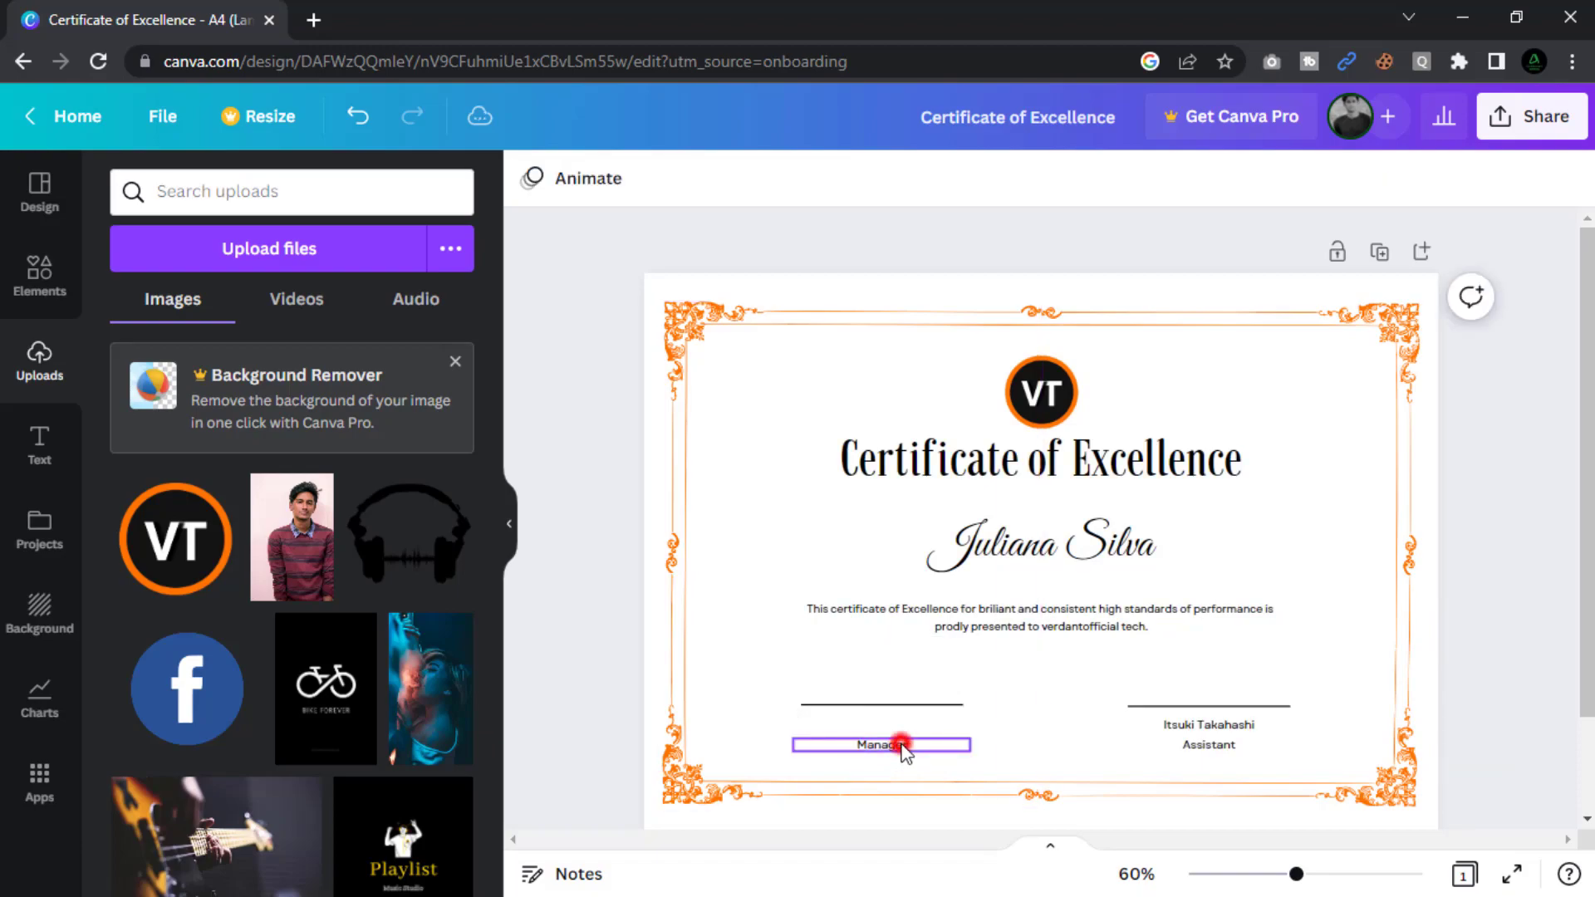
left_click(904, 745)
key("Delete")
left_click(906, 705)
key("Delete")
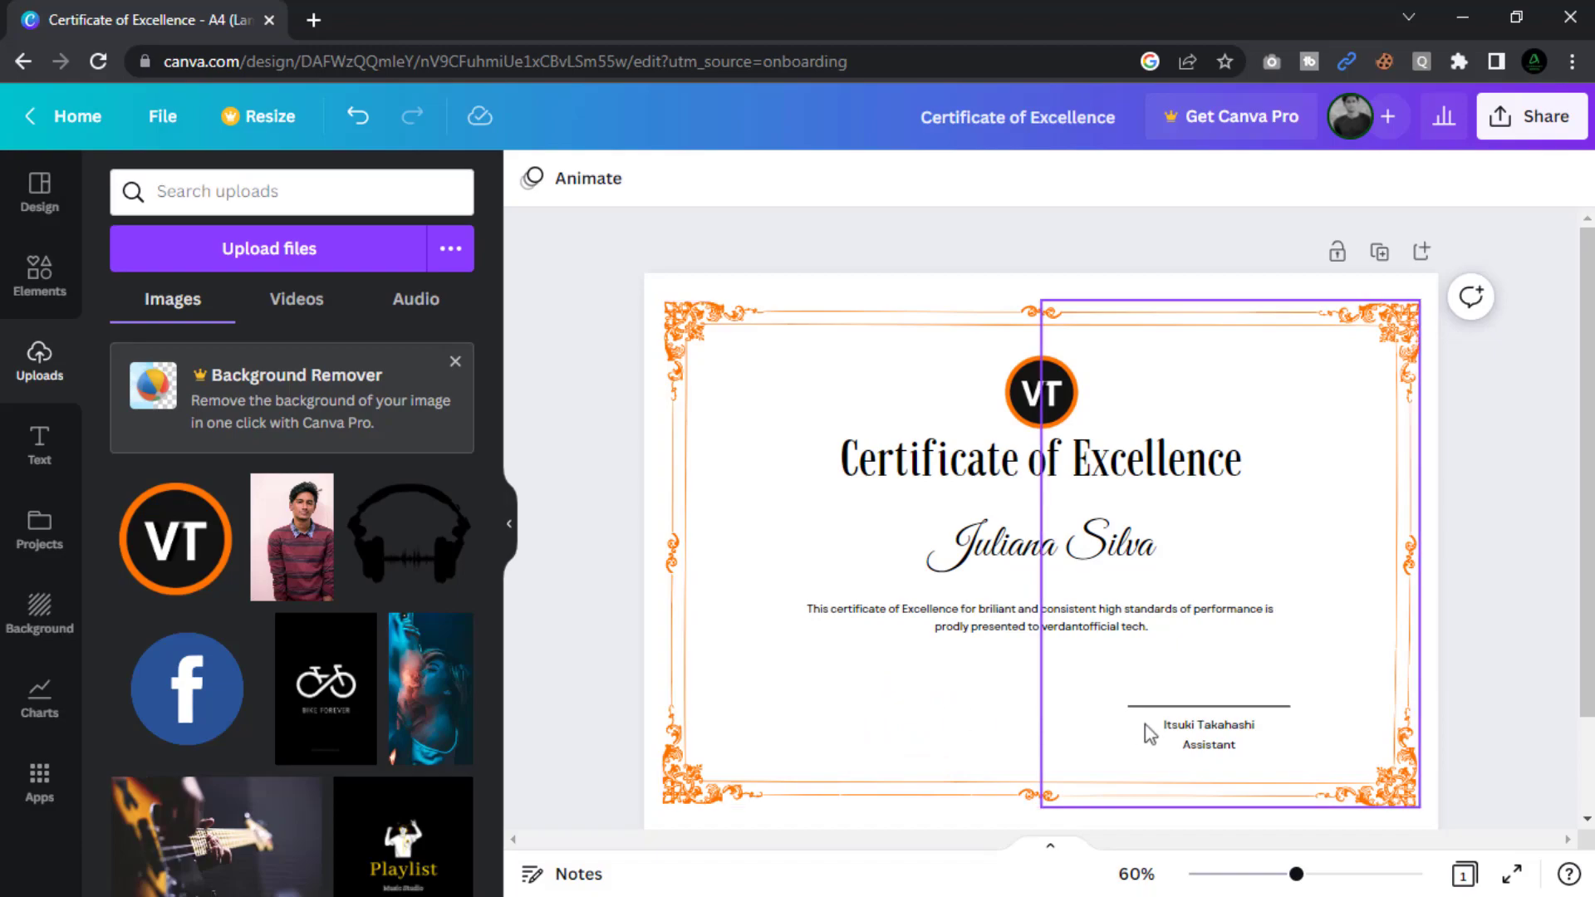
Remove the second signatory's name, move the caption up, and retitle it 'Chief Commercial Officer'.
left_click(1206, 734)
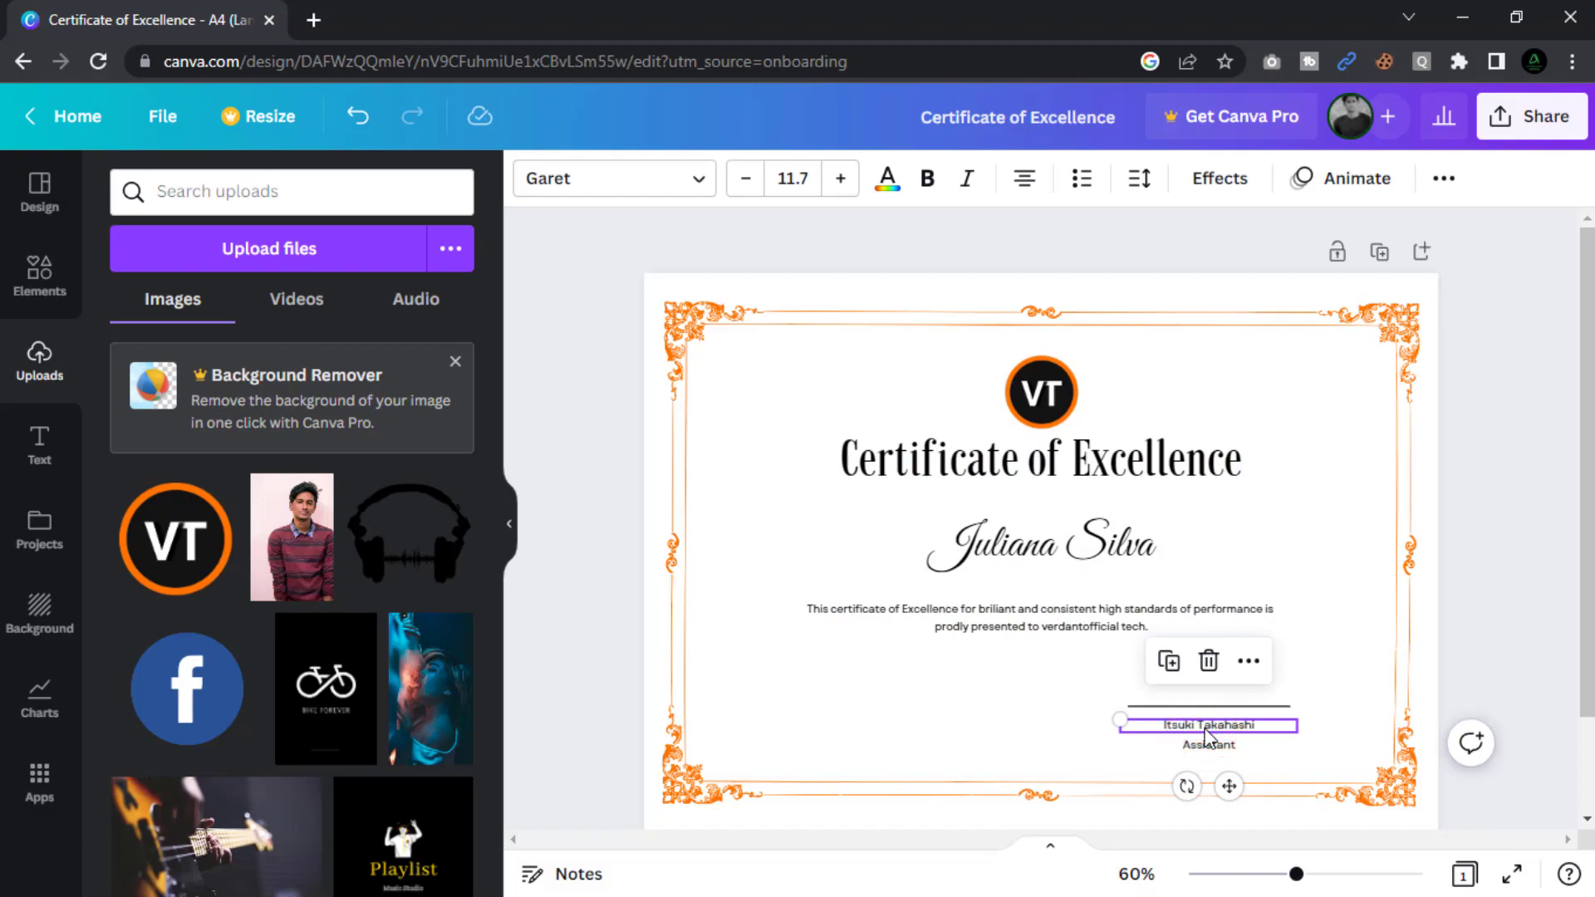
key("Delete")
left_click(1212, 746)
left_click_drag(1229, 805, 1228, 792)
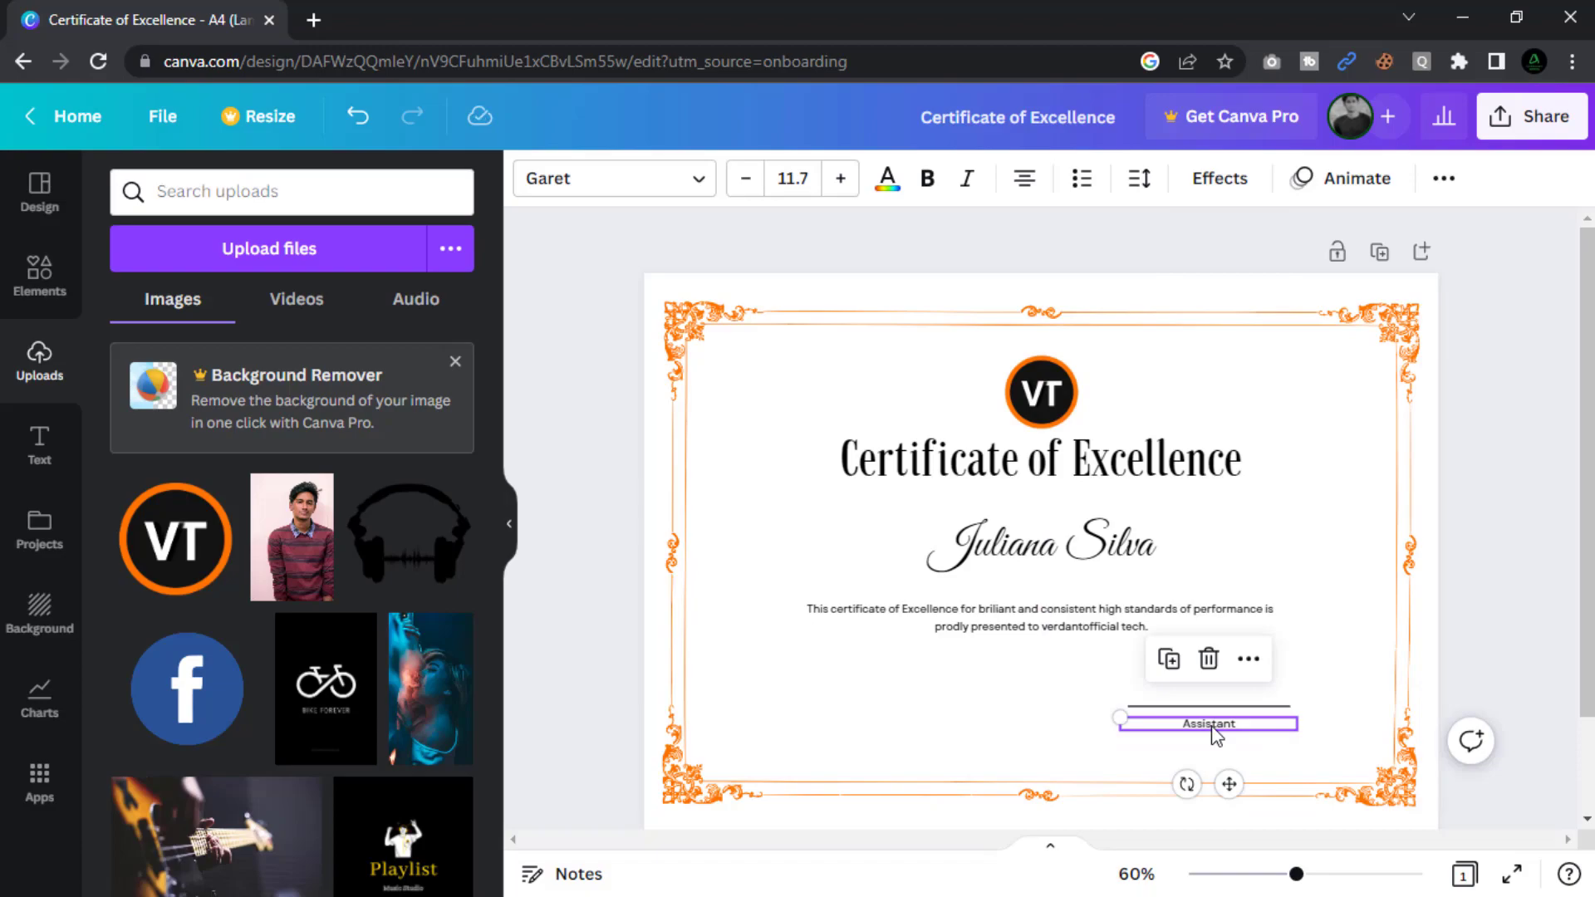
double_click(1213, 726)
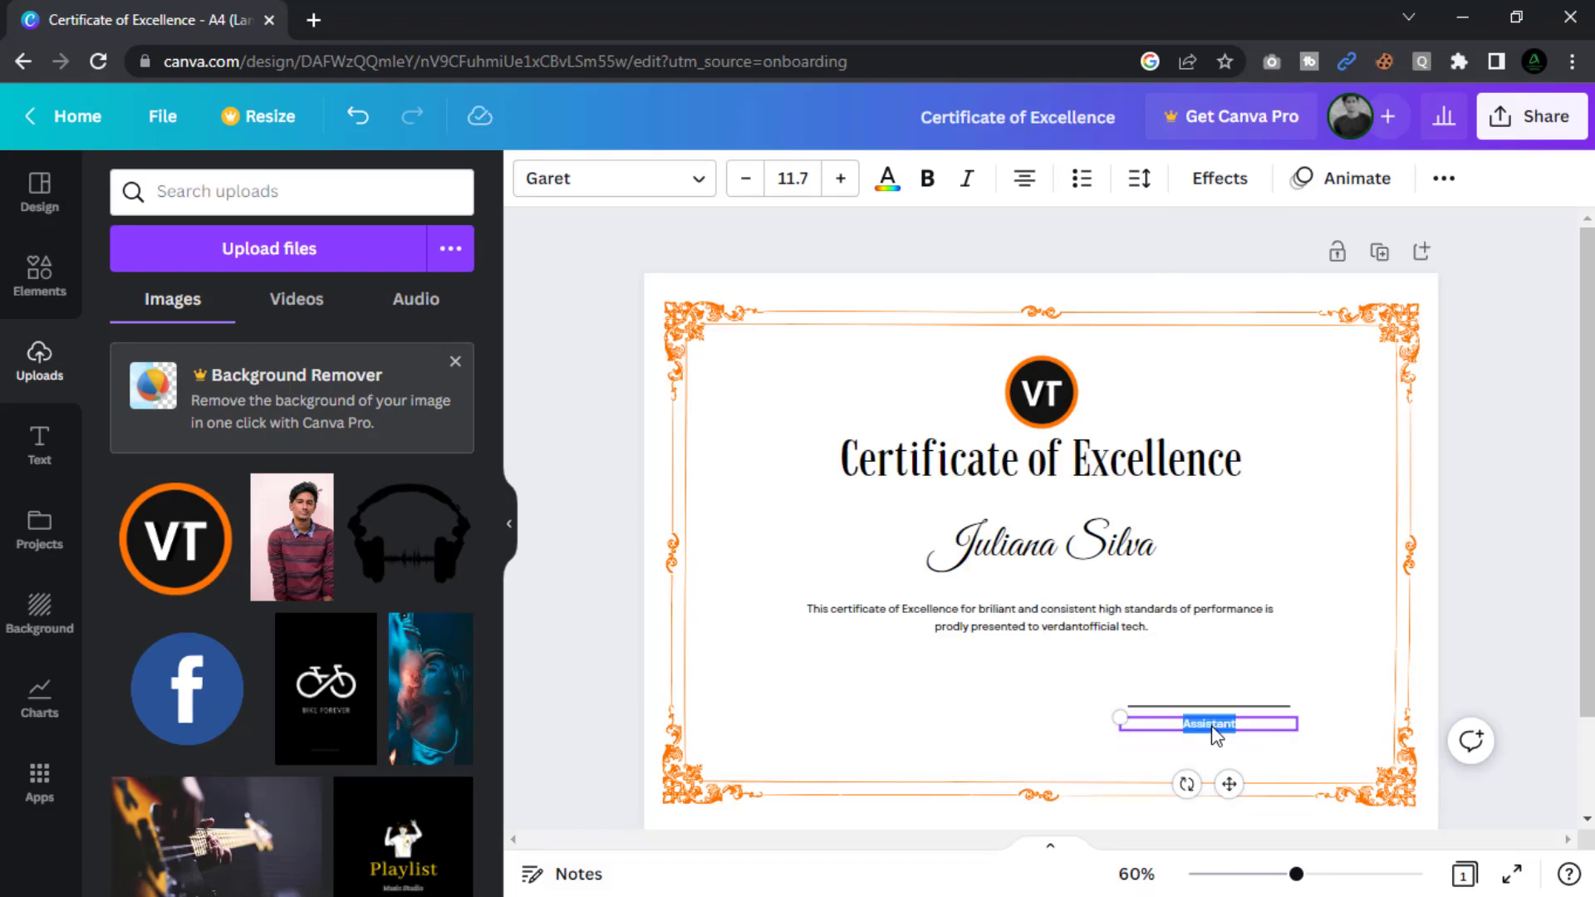
type("Chief Commercial Officer")
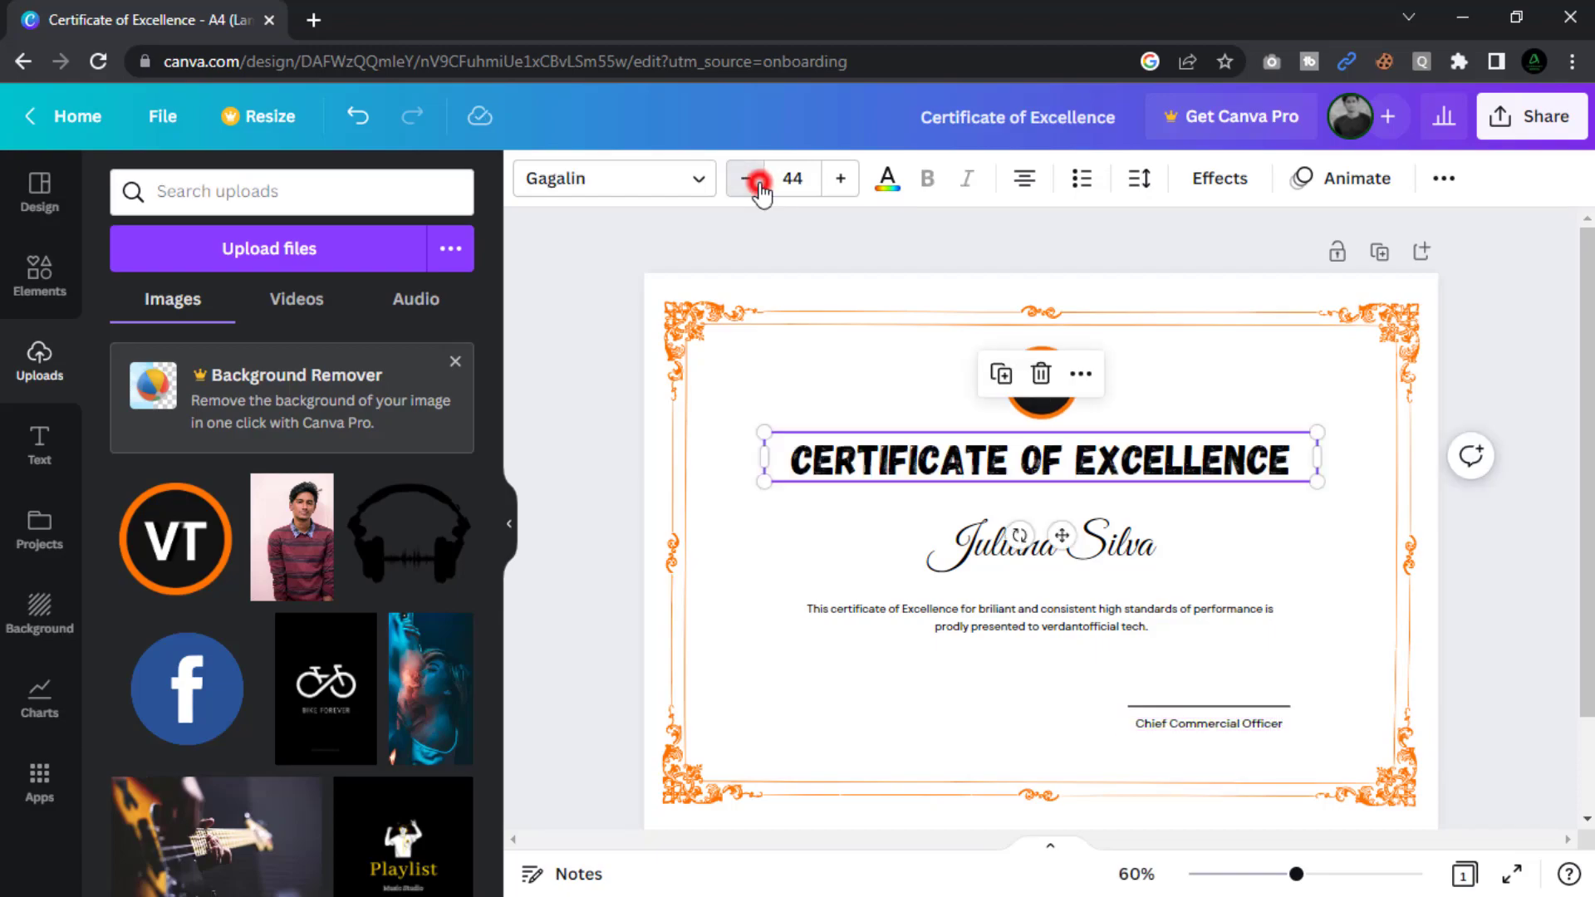
Set the Certificate of Excellence title in Gagalin at size 40, then deselect it.
left_click(746, 179)
left_click(746, 178)
left_click(746, 178)
left_click(746, 179)
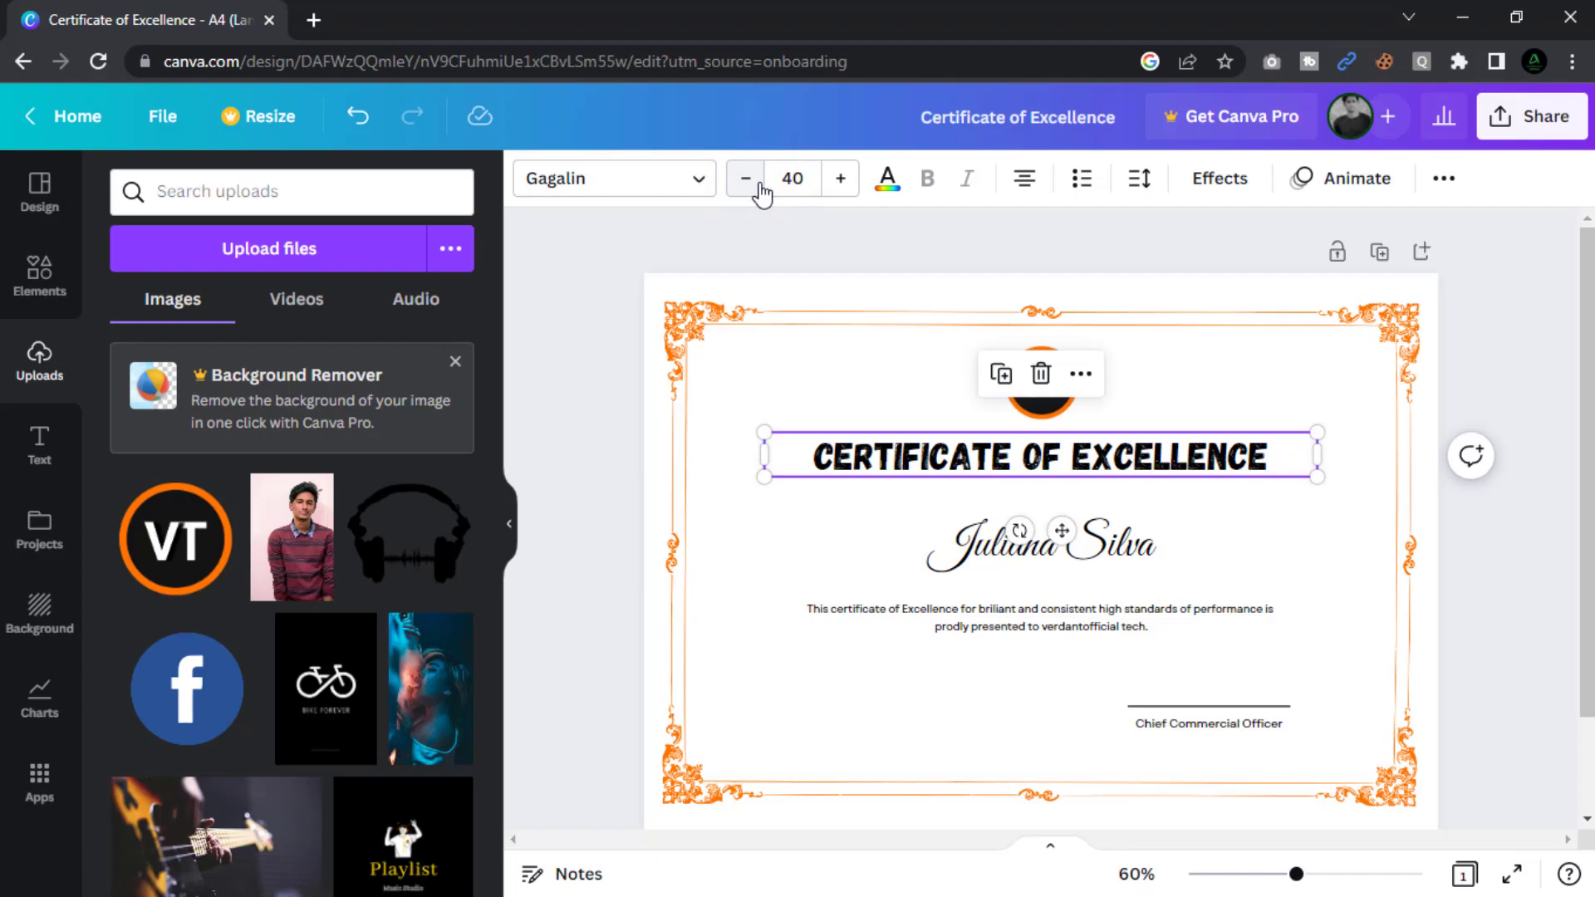
left_click(582, 349)
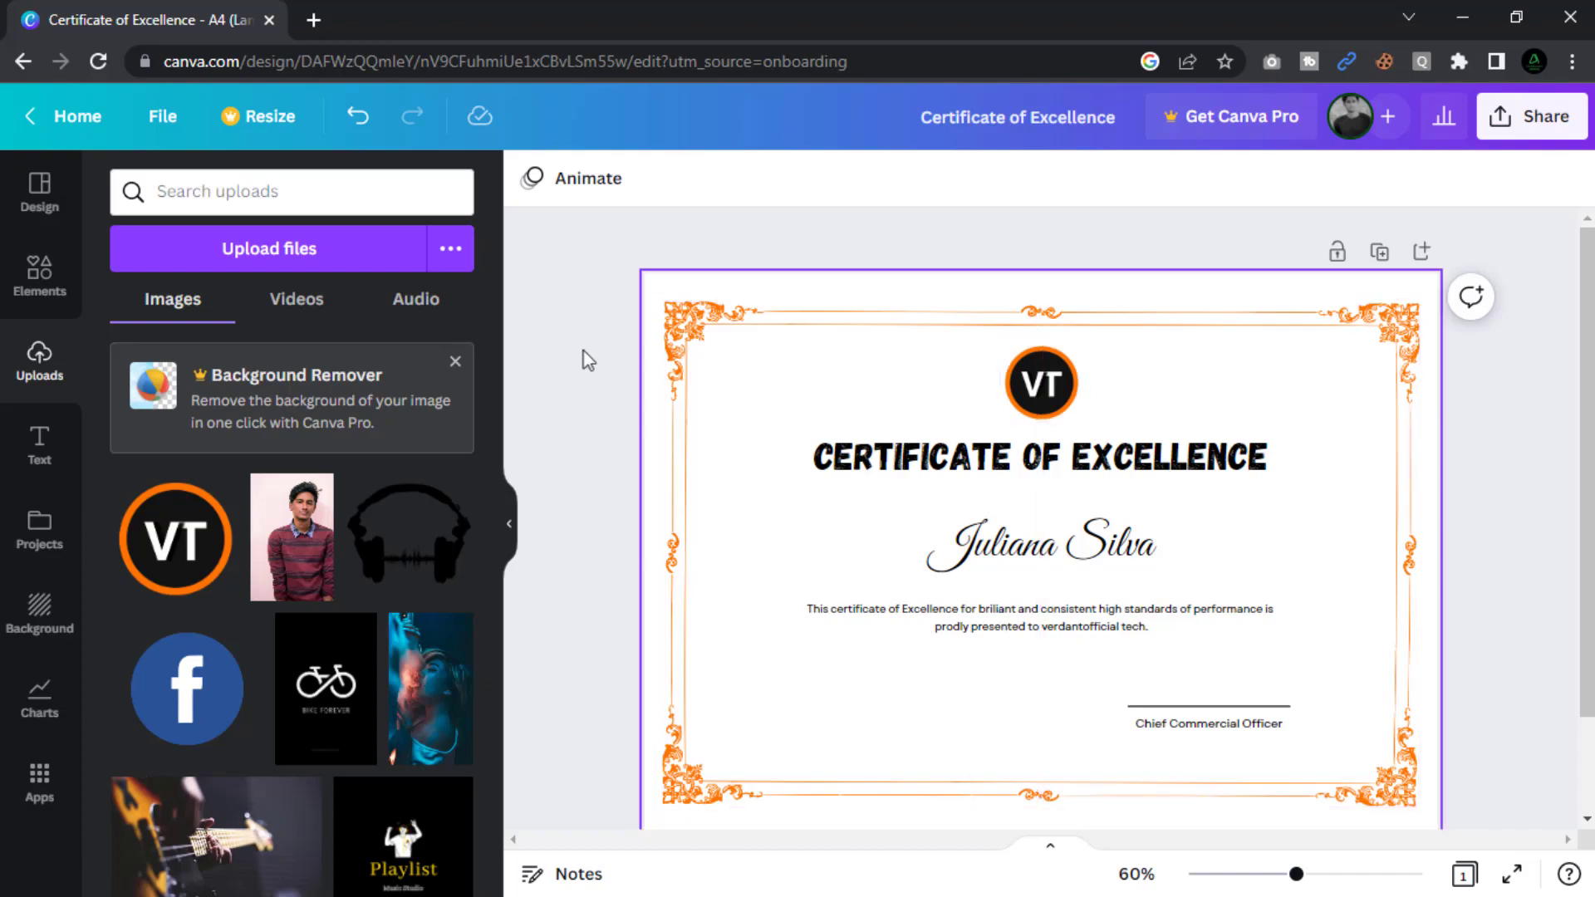
Download the finished certificate as a PNG file from the Share menu.
left_click(1533, 120)
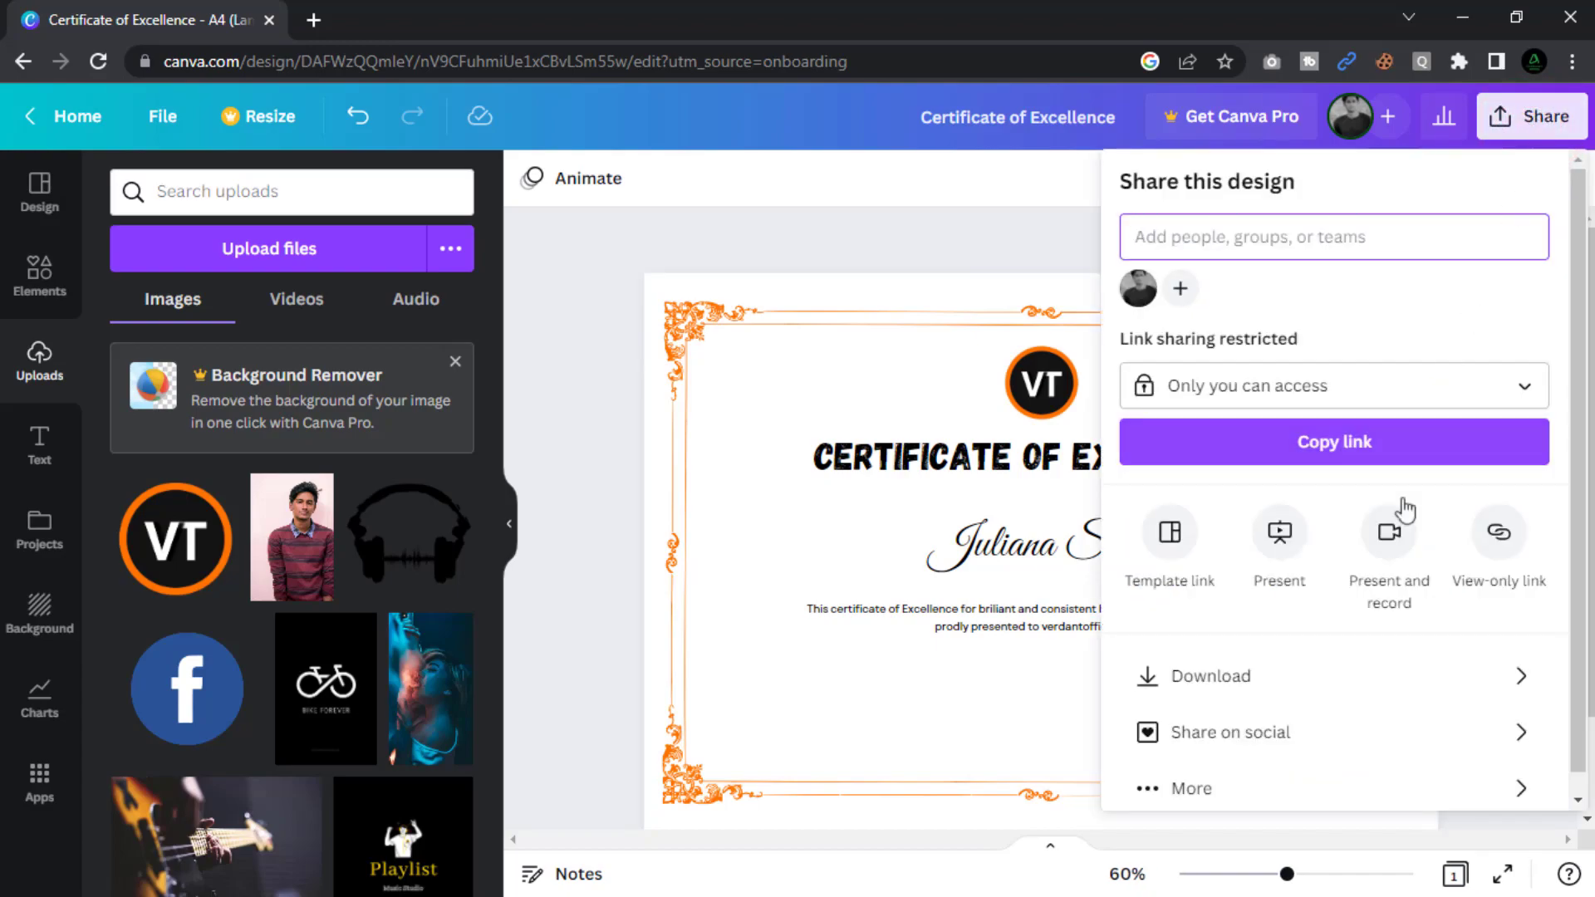
left_click(1344, 682)
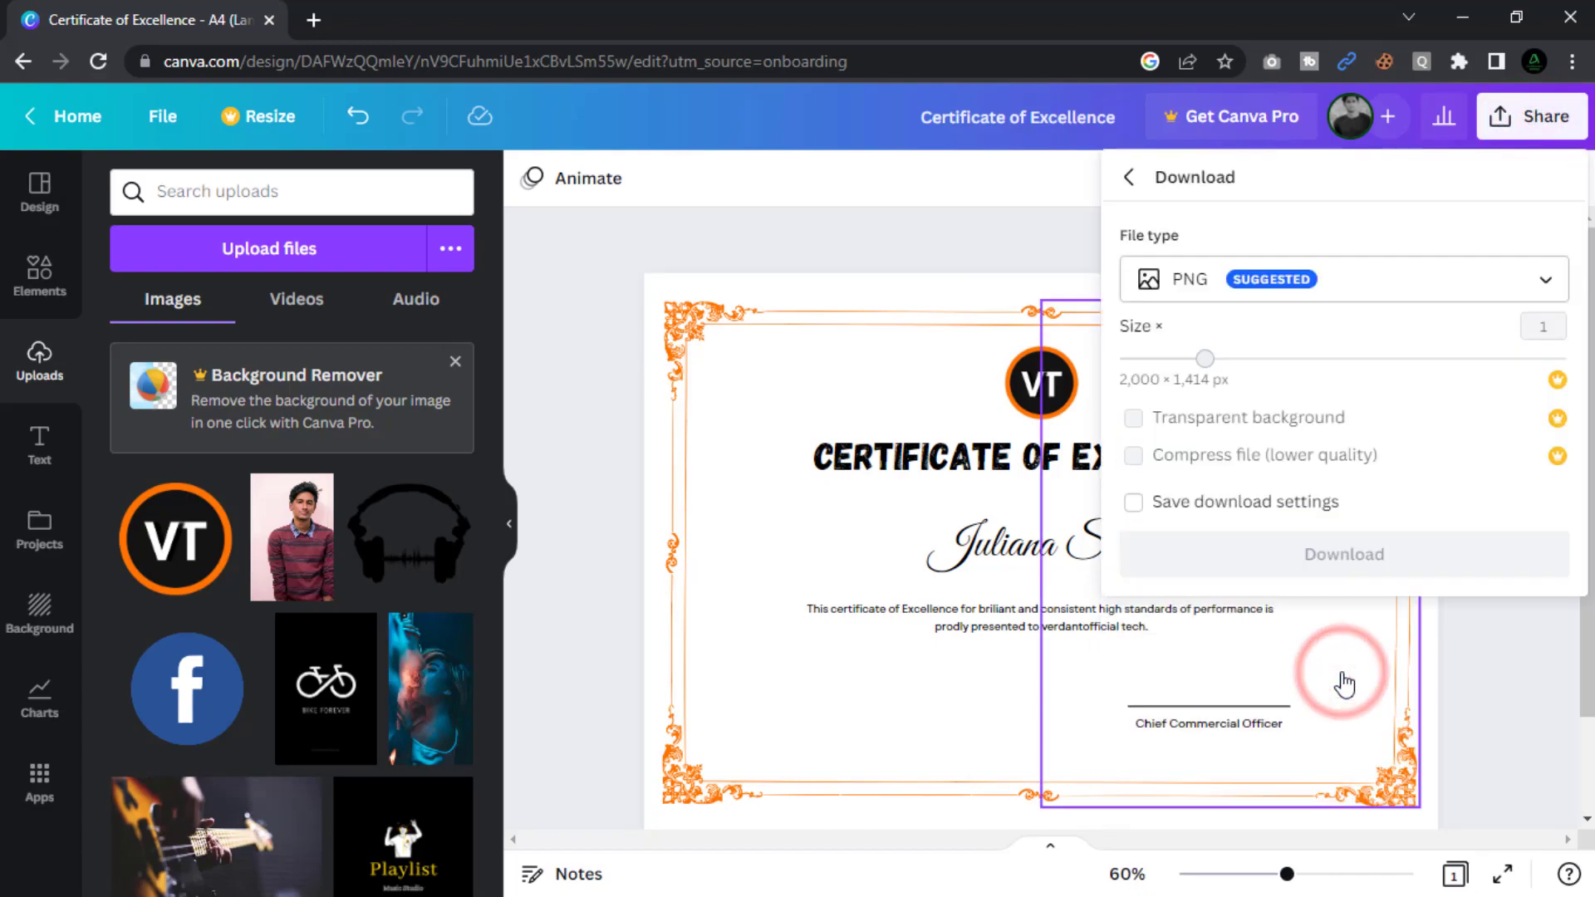
left_click(1342, 554)
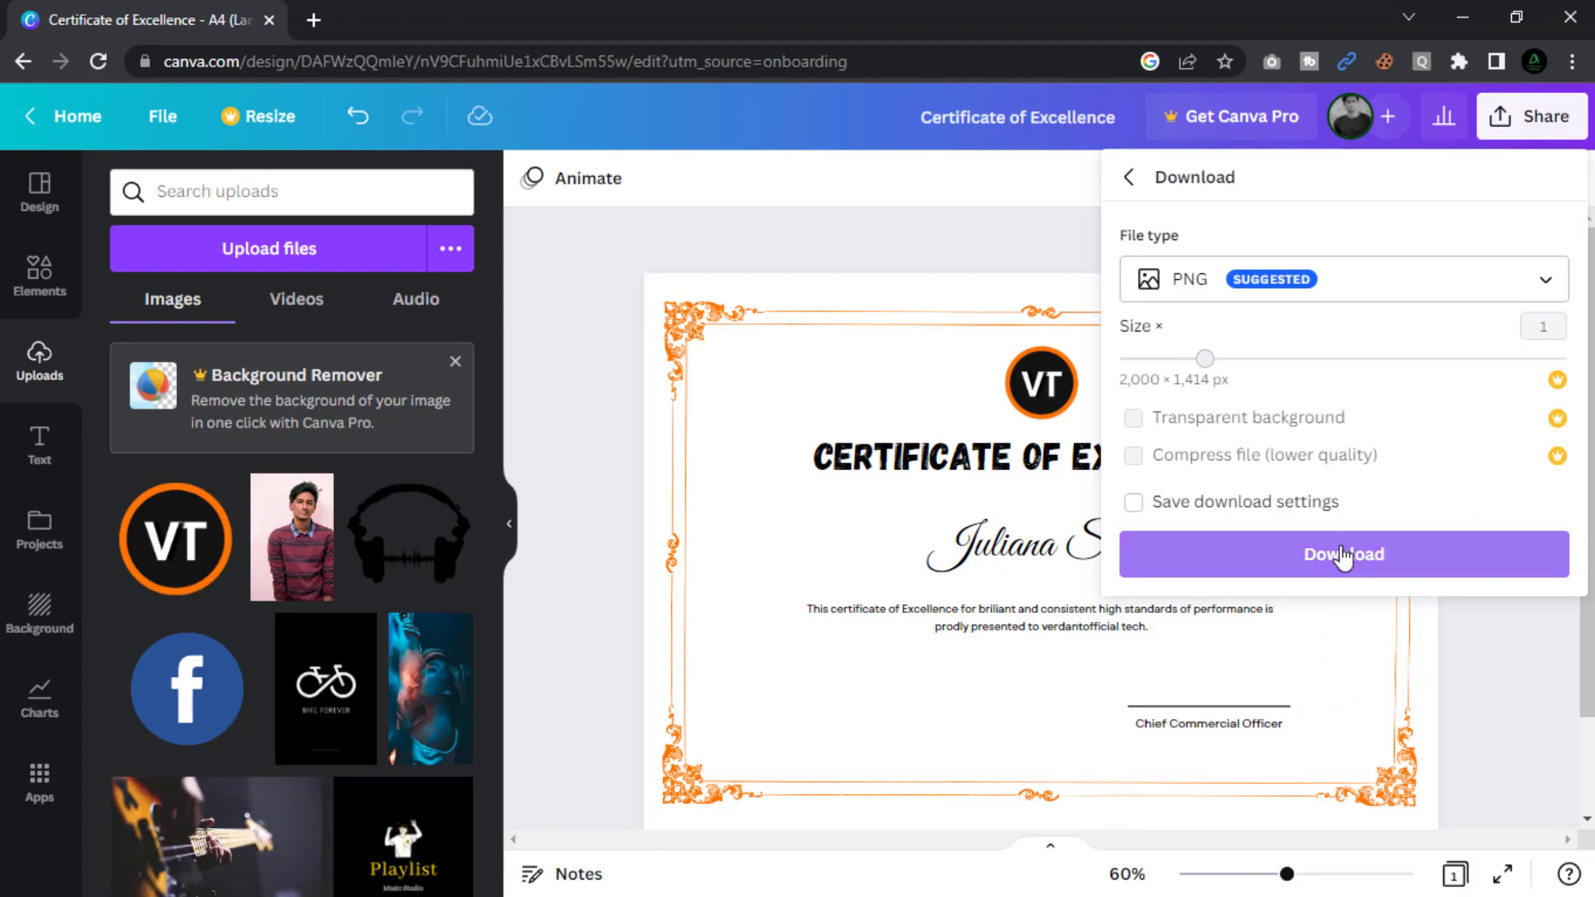
left_click(1342, 555)
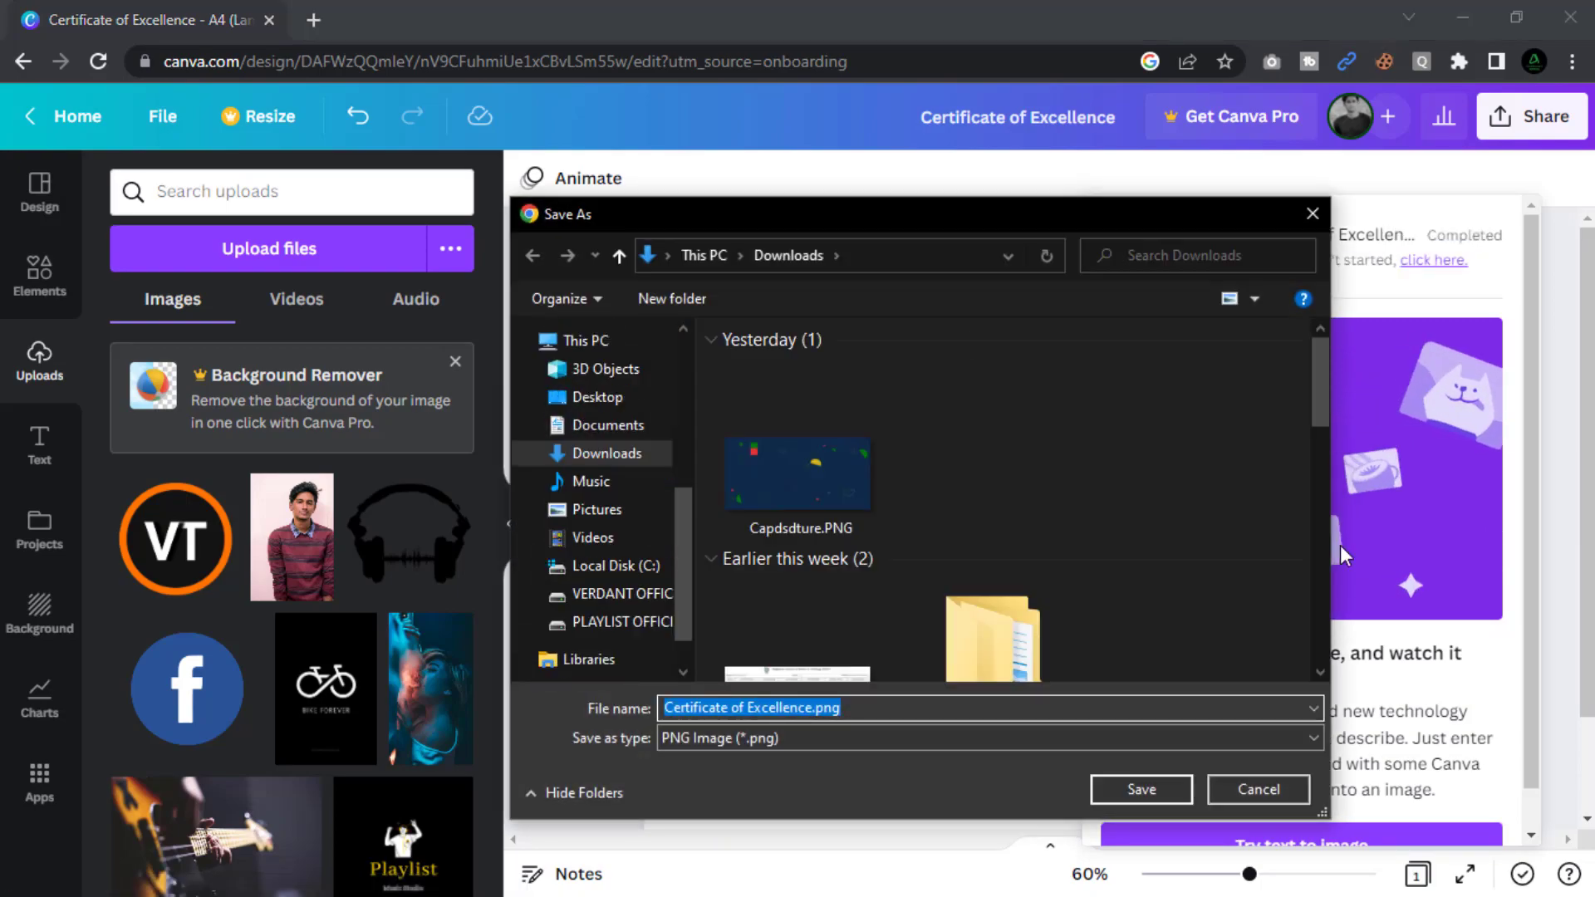
Save Certificate of Excellence.png into the Downloads folder.
left_click(1140, 789)
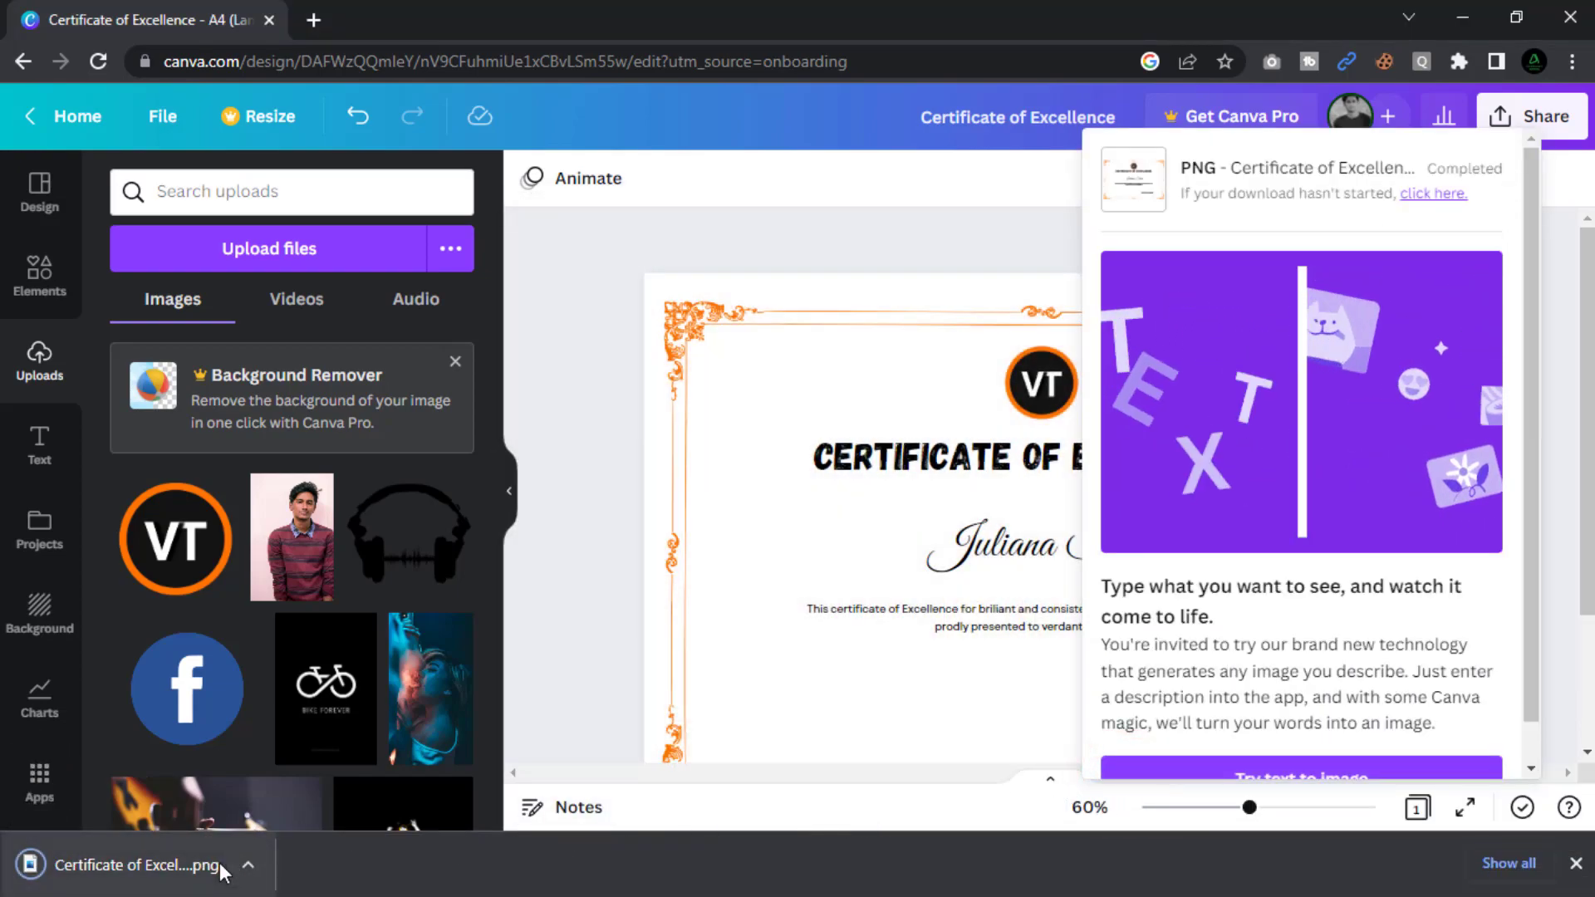
Open the downloaded certificate PNG in Photos, view it maximized, then close it.
left_click(176, 868)
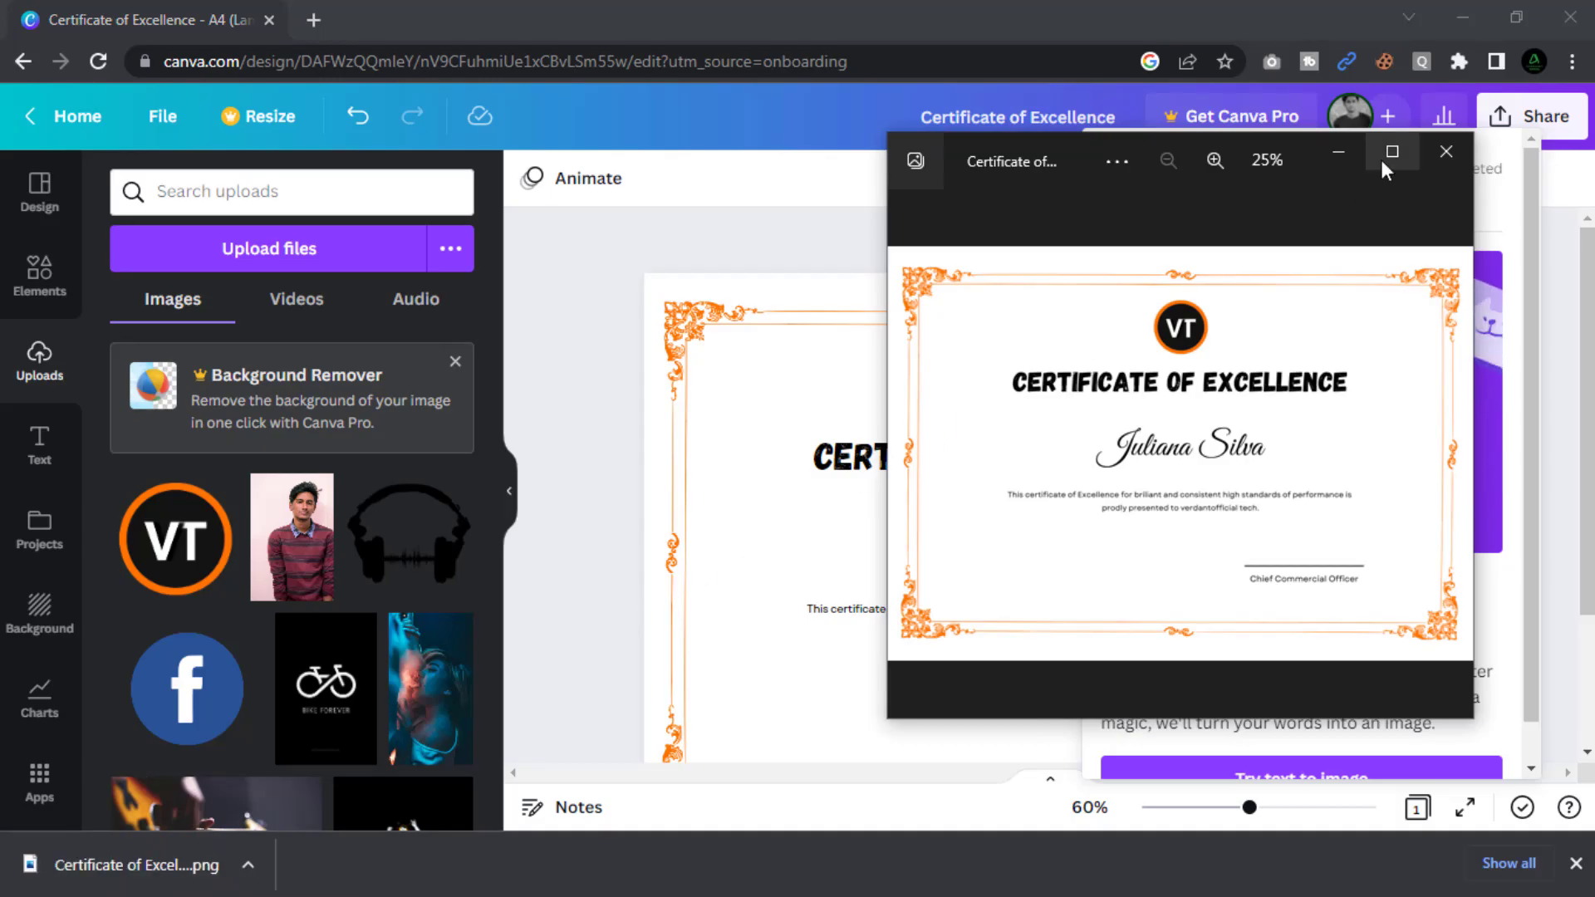
left_click(1389, 153)
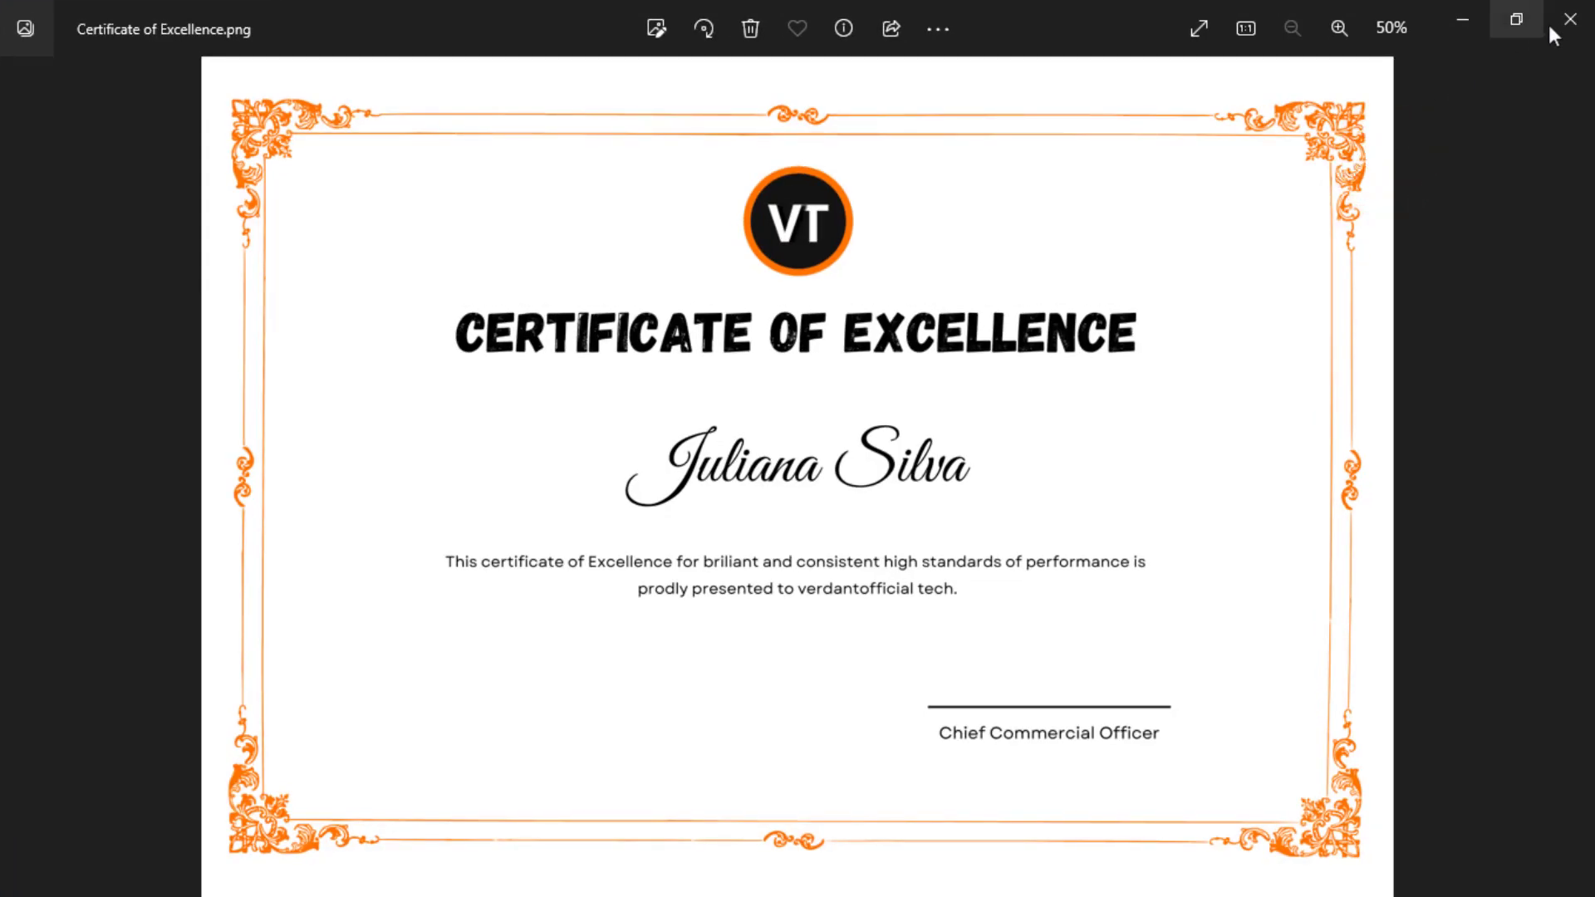
left_click(1569, 20)
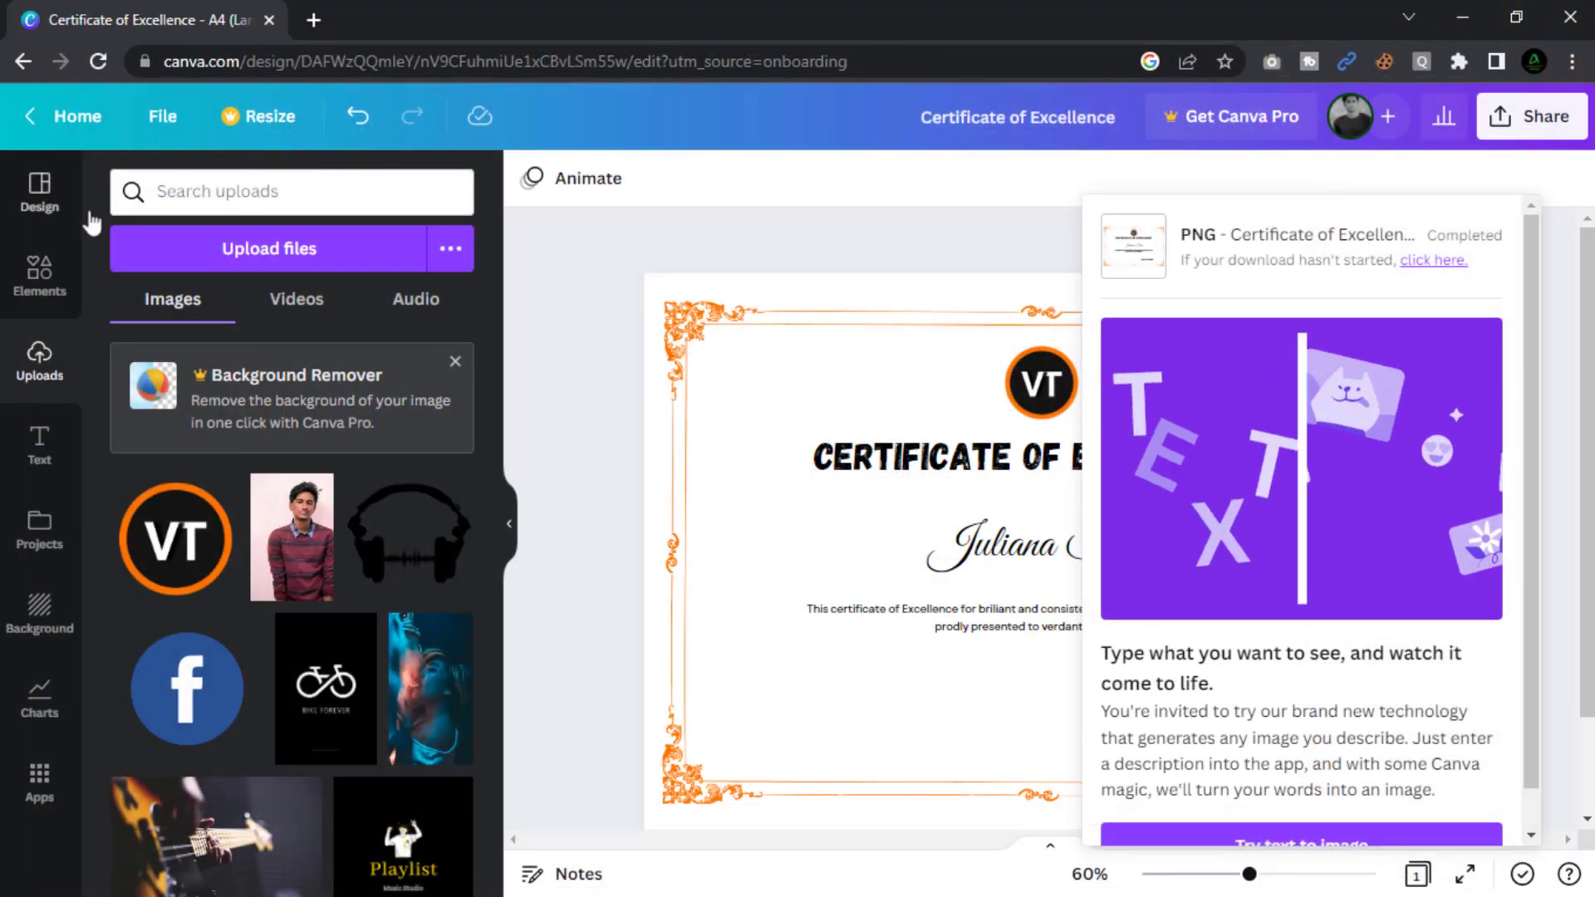
Browse Canva's landscape certificate design templates in the Design panel.
left_click(49, 211)
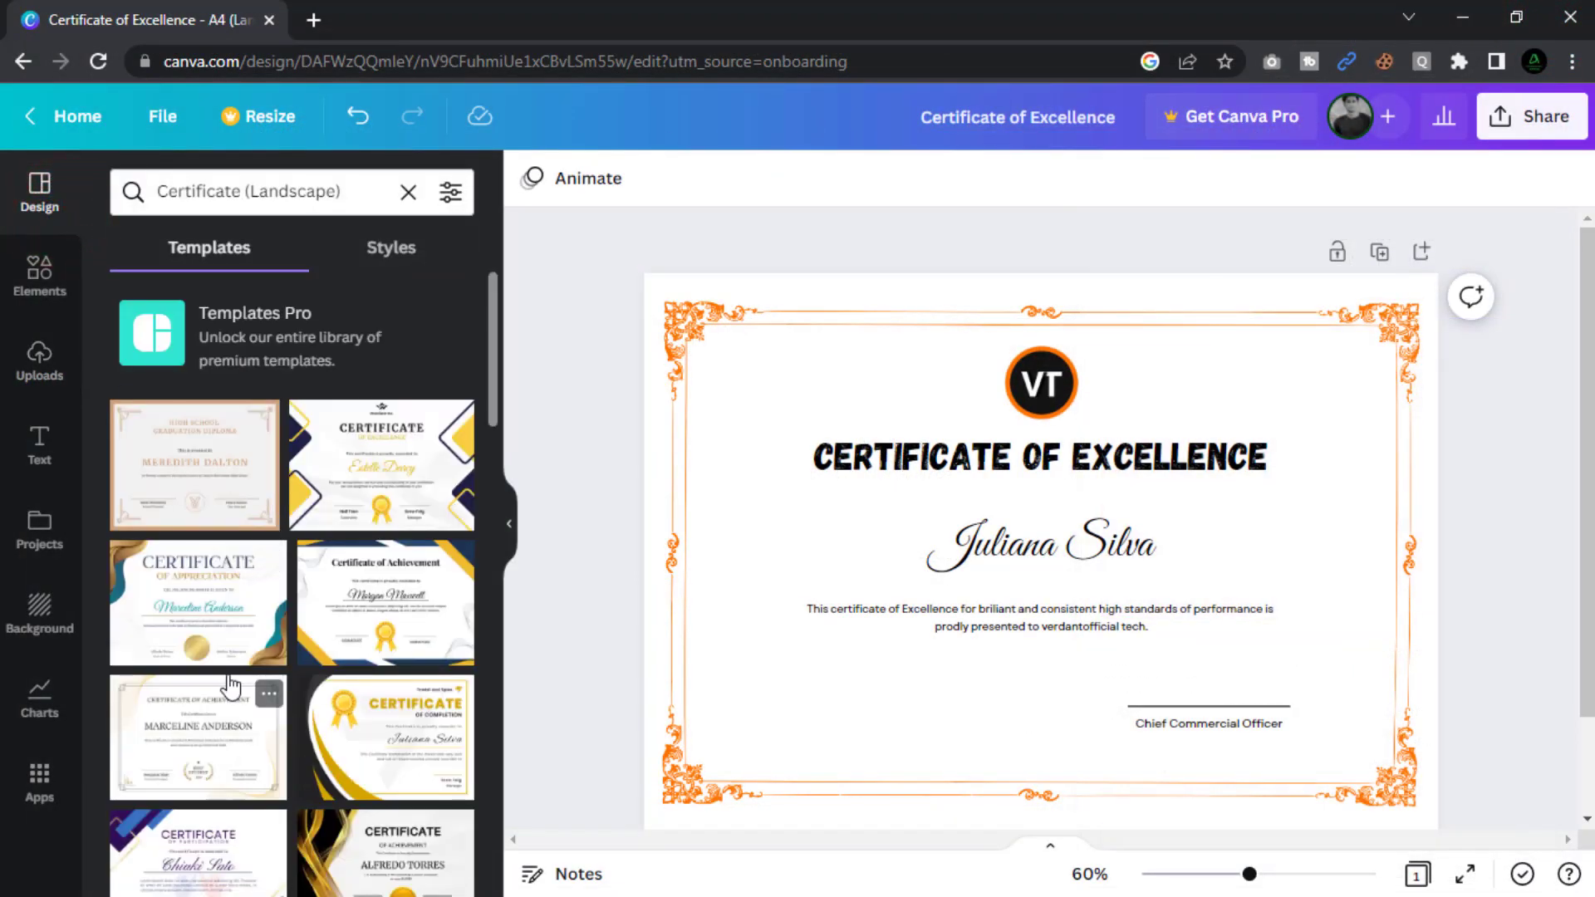
scroll(231, 686, "down", 5)
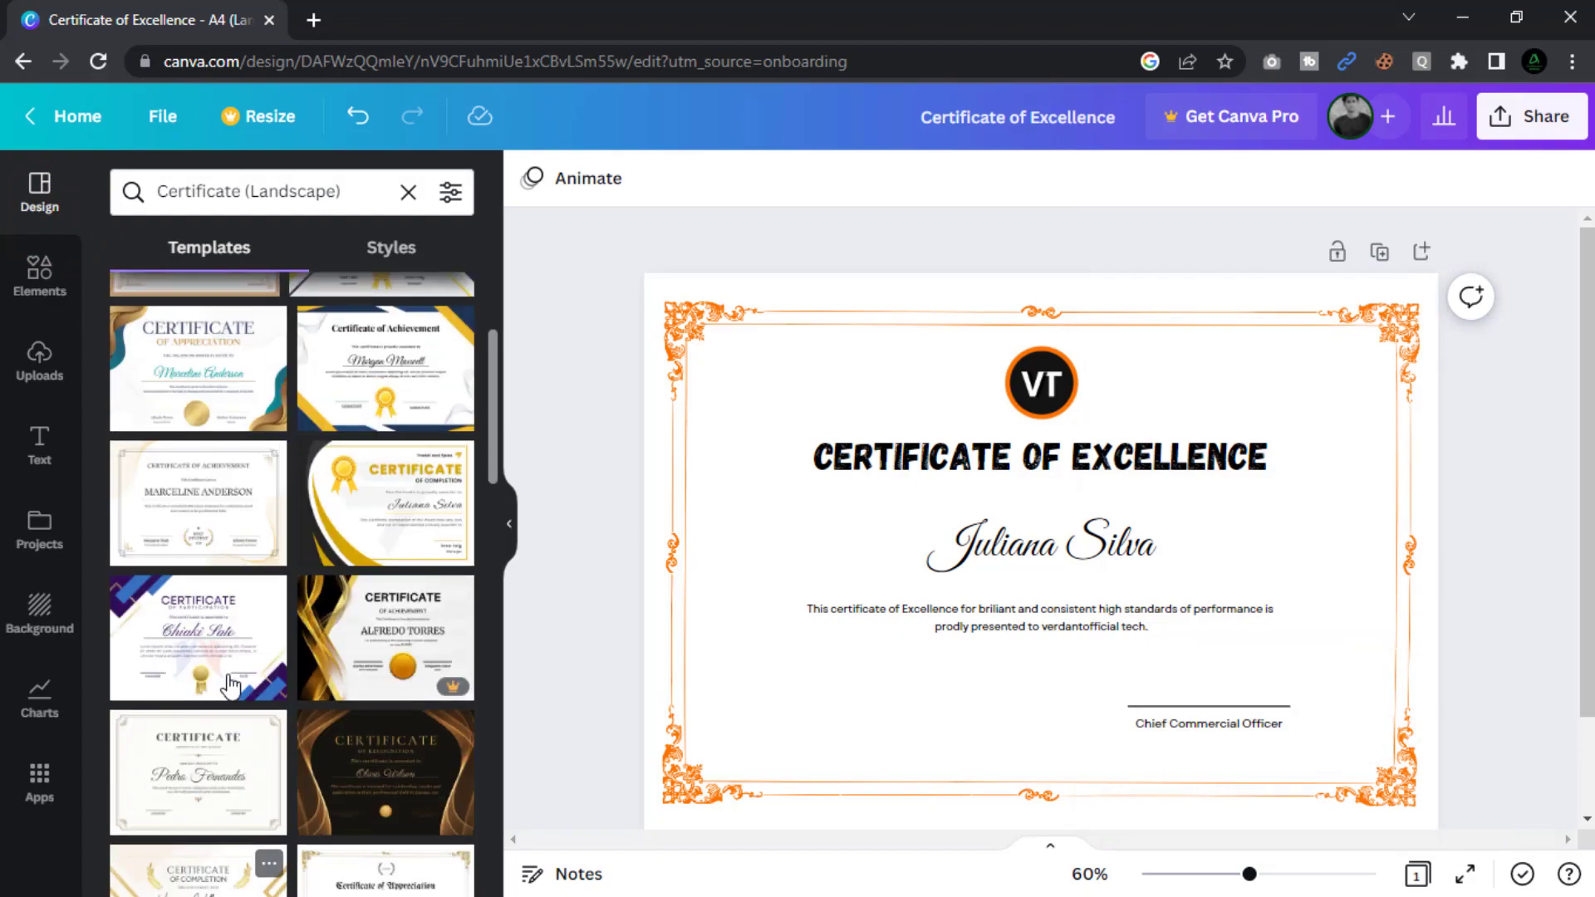
scroll(231, 686, "down", 3)
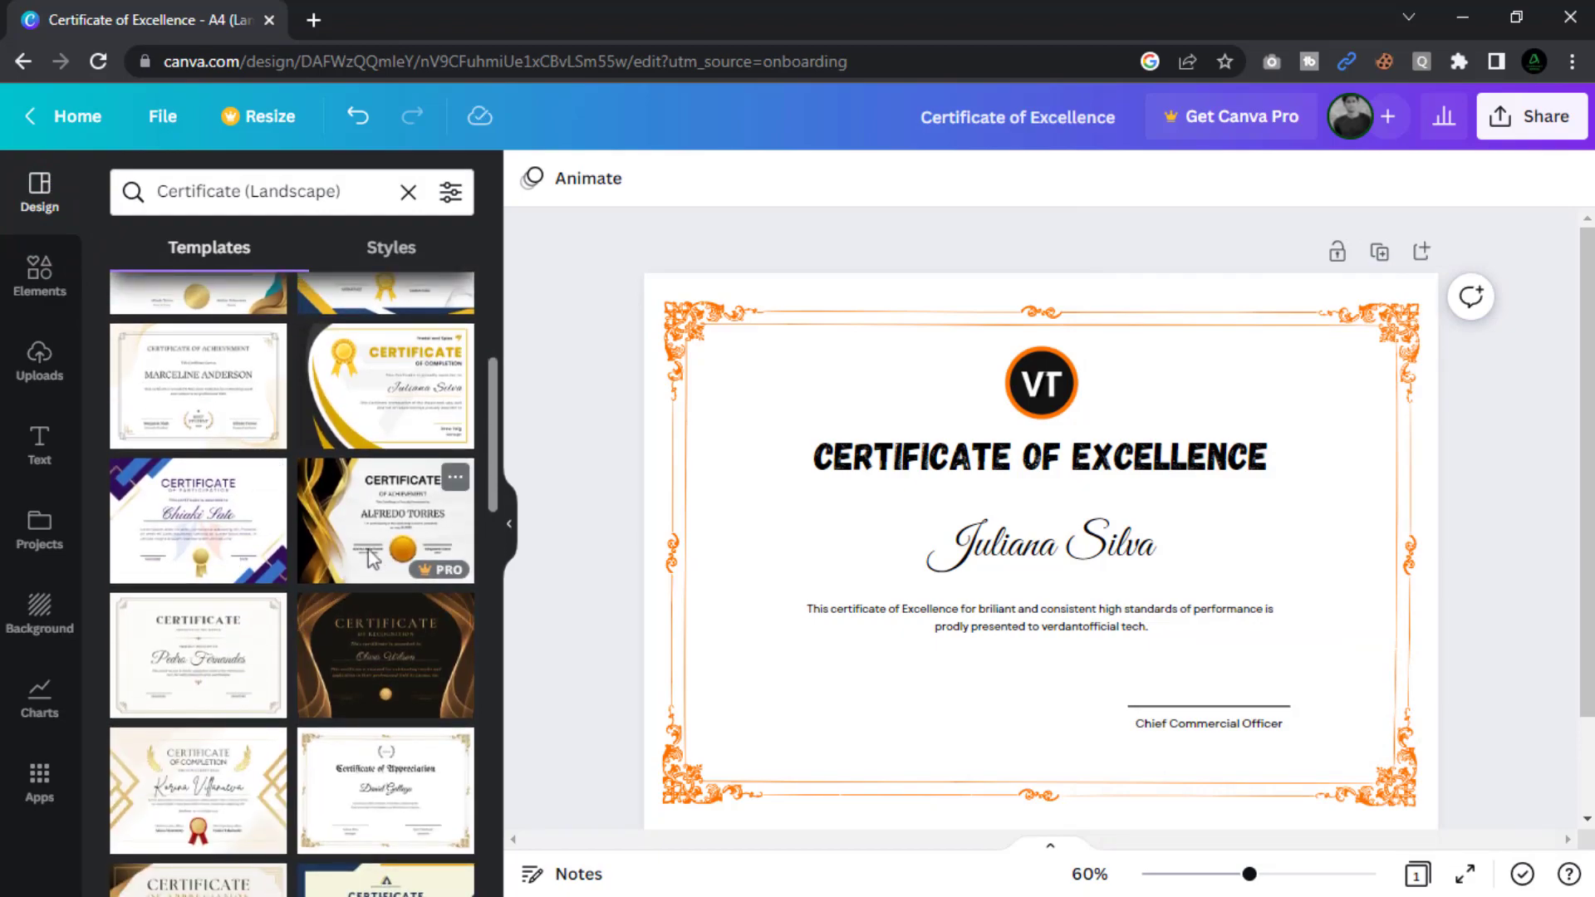